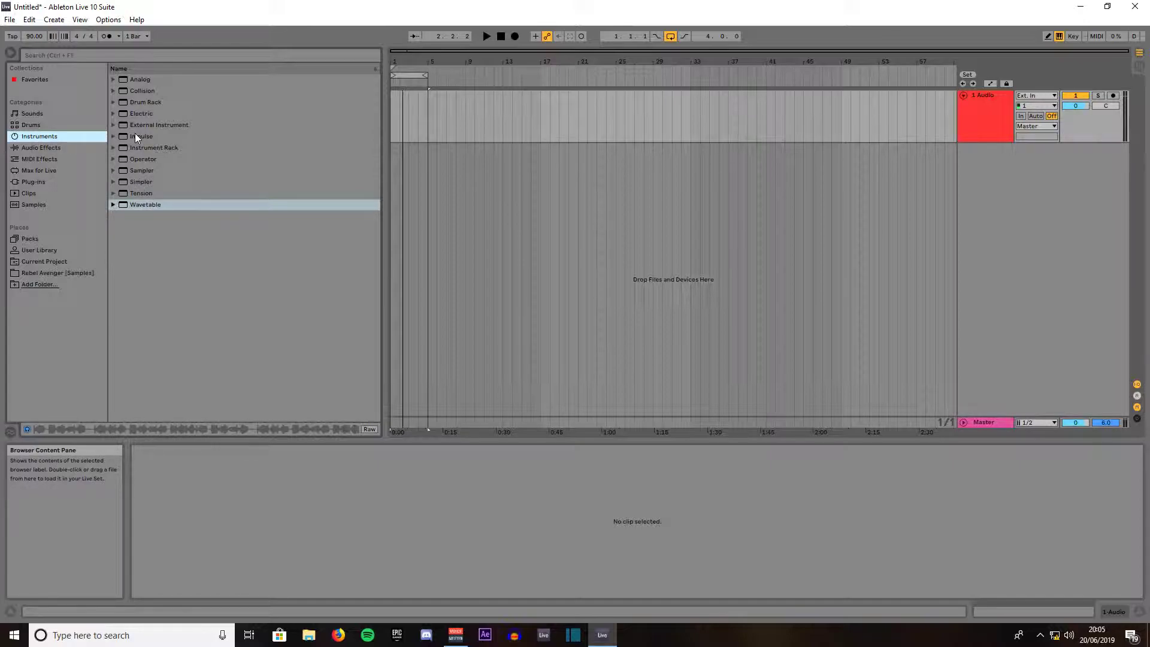
# Add an Impulse instrument on a new MIDI track, unfold that track, and delete the empty audio track
pyautogui.click(136, 136)
pyautogui.moveTo(134, 136); pyautogui.dragTo(405, 178)
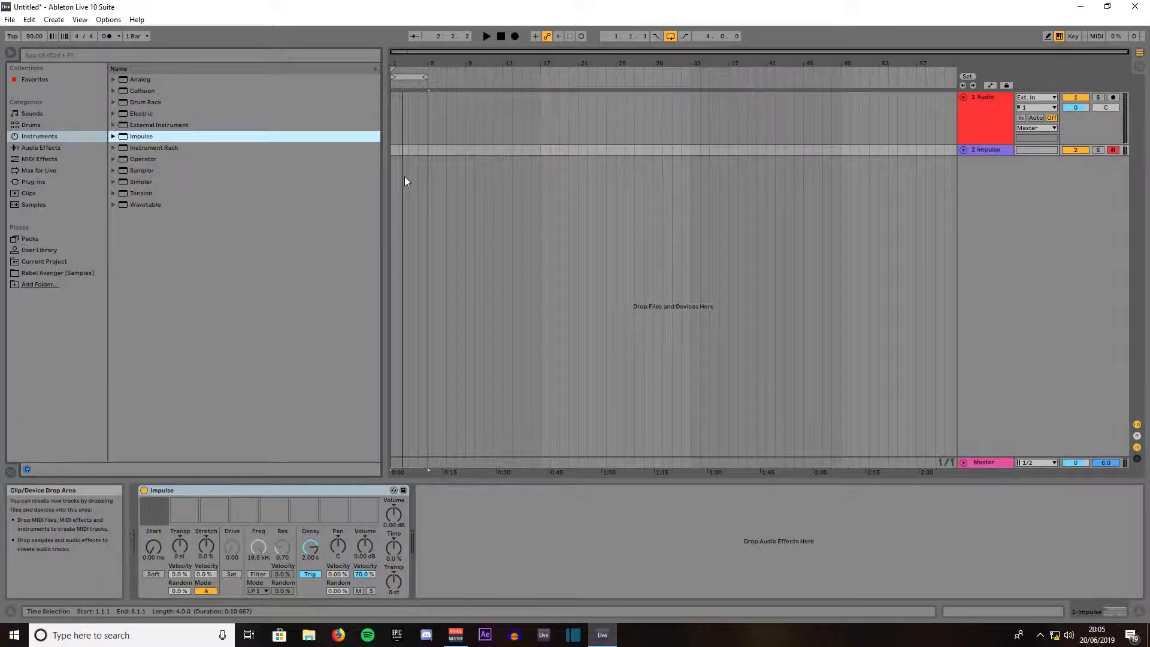
pyautogui.click(962, 150)
pyautogui.click(982, 98)
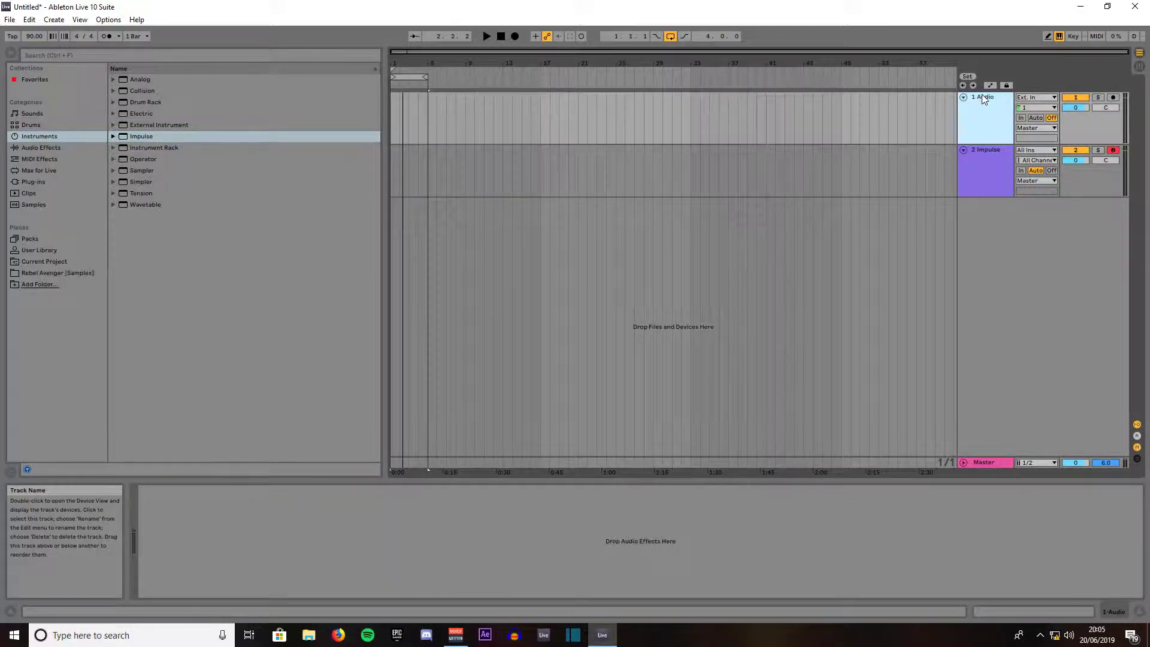
pyautogui.press('Delete')
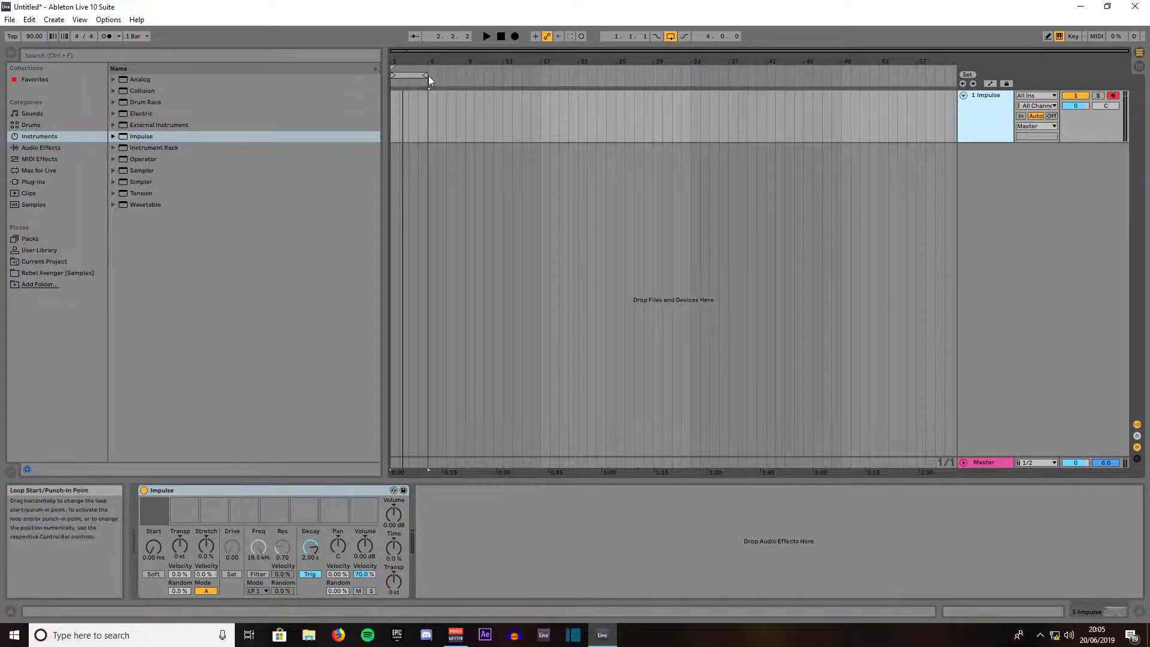
# Extend the arrangement loop to 8 bars and insert a MIDI clip over bars 1 to 8 on the Impulse track, enlarging its note editor
pyautogui.moveTo(429, 76); pyautogui.dragTo(465, 75)
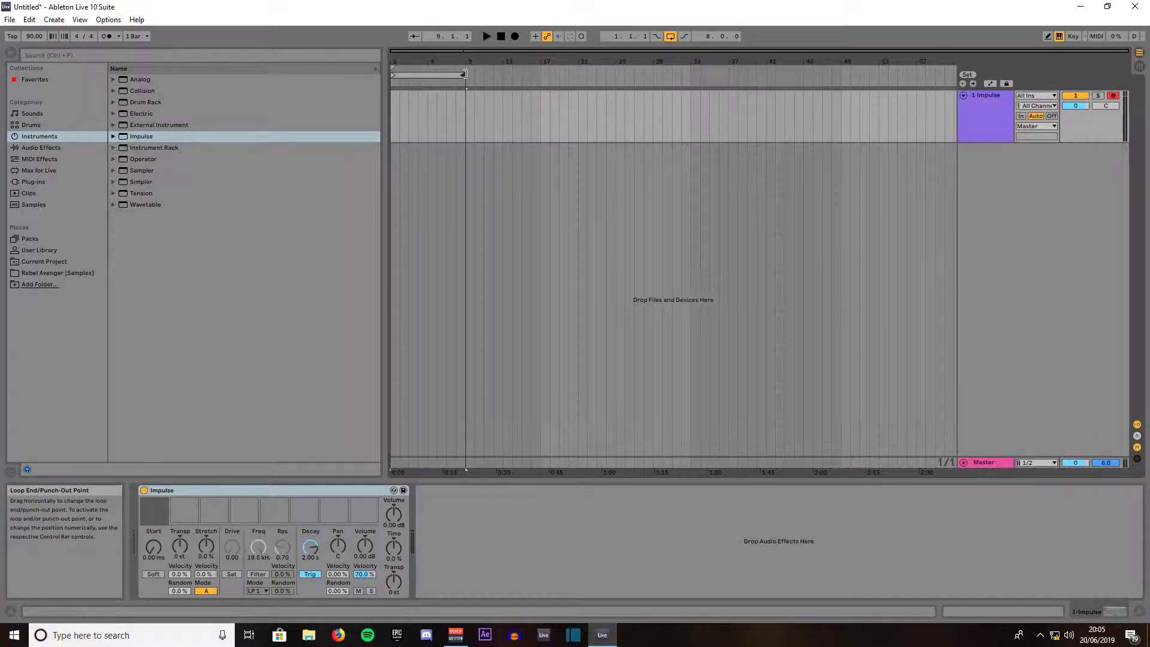
pyautogui.click(467, 117)
pyautogui.moveTo(461, 113); pyautogui.dragTo(389, 113)
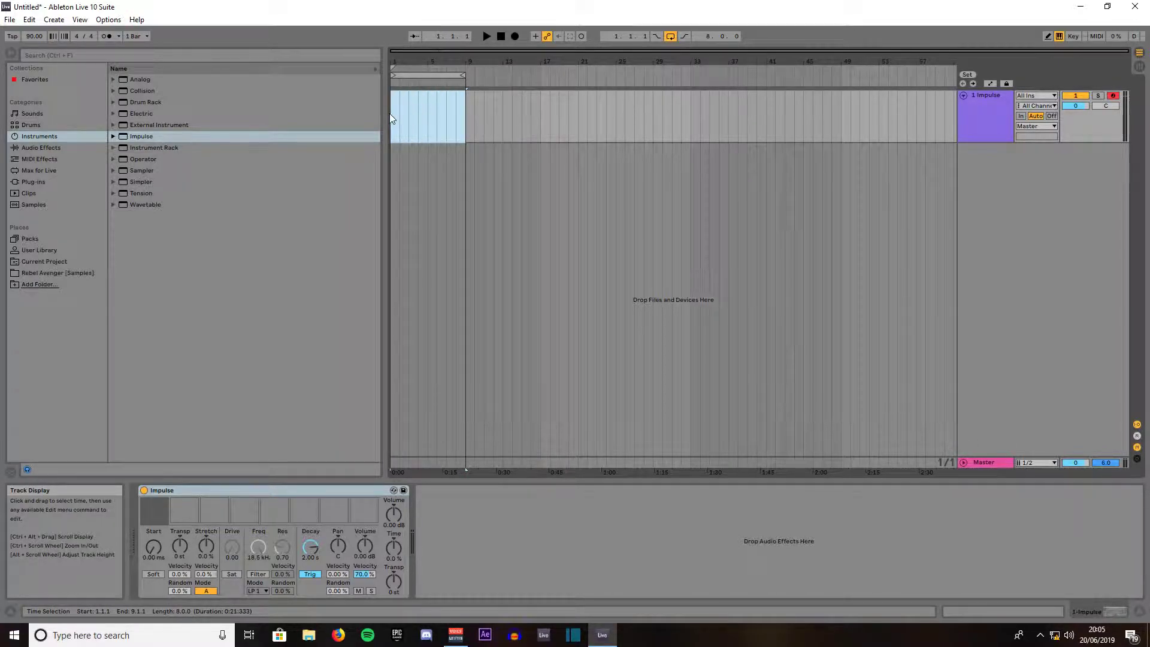
pyautogui.rightClick(411, 109)
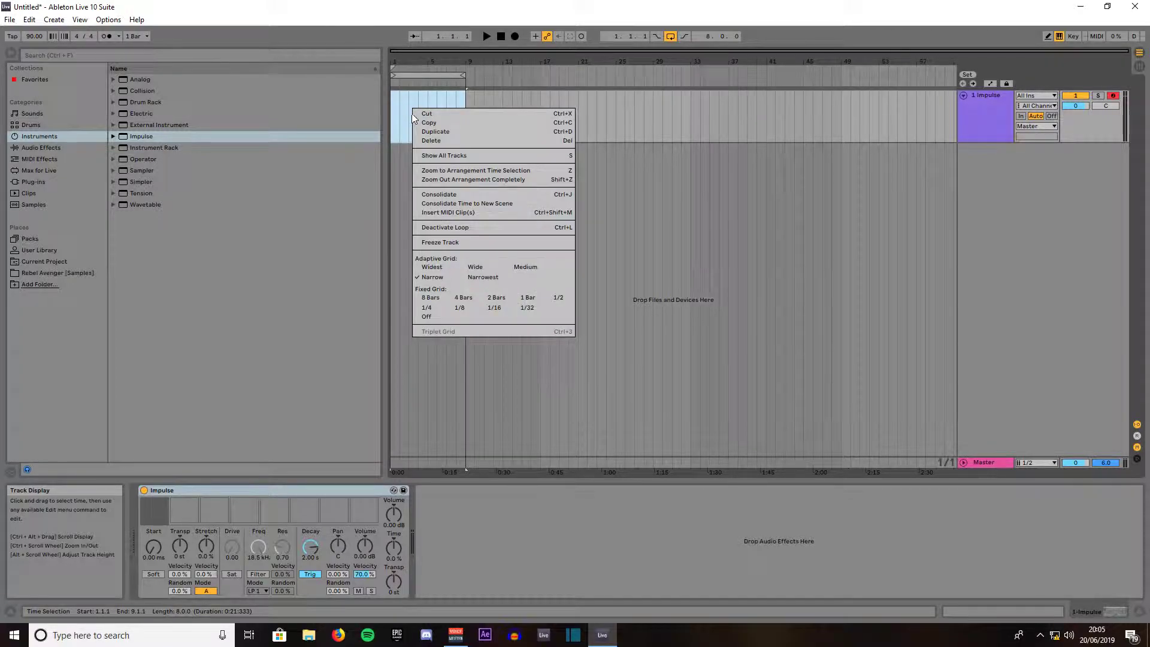
pyautogui.click(430, 212)
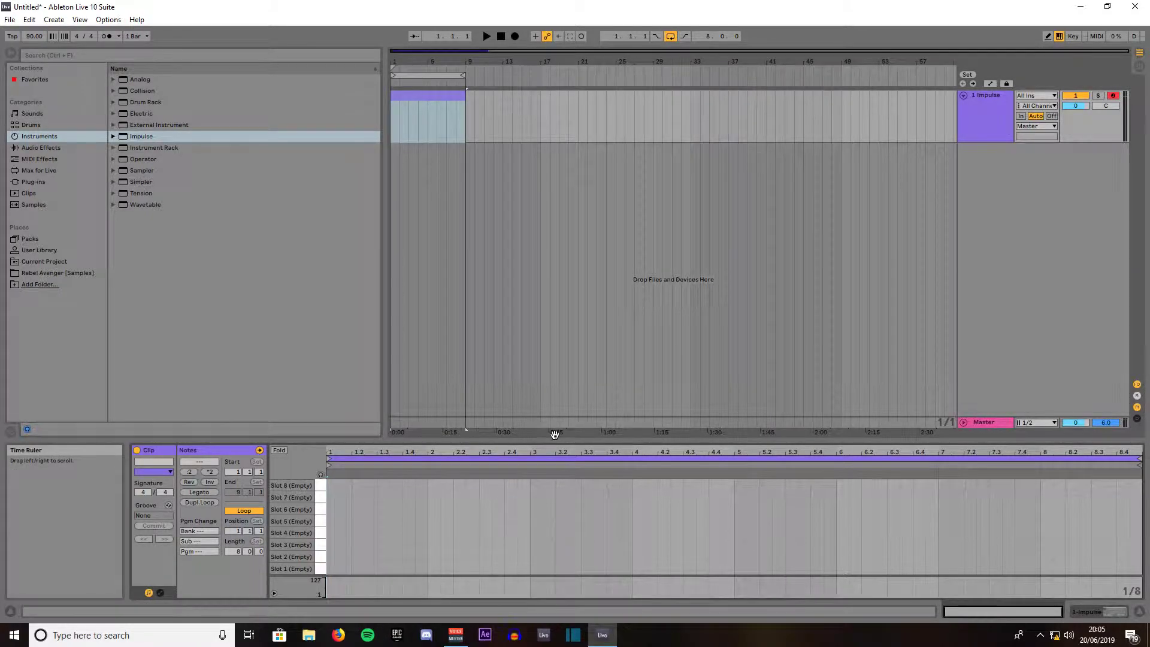
pyautogui.moveTo(555, 443); pyautogui.dragTo(549, 411)
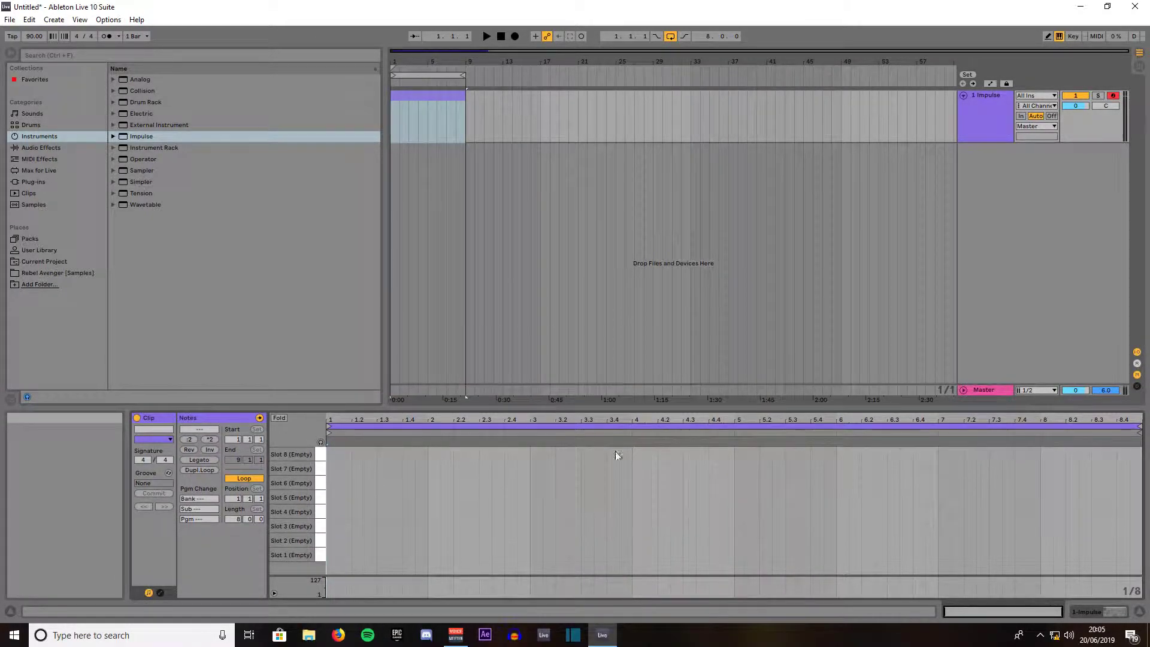
# Load the kick sample RawKik01_Du7.wav from the Hip - Hop Sample Collection's RawKik folder into Impulse's first slot
pyautogui.click(1113, 609)
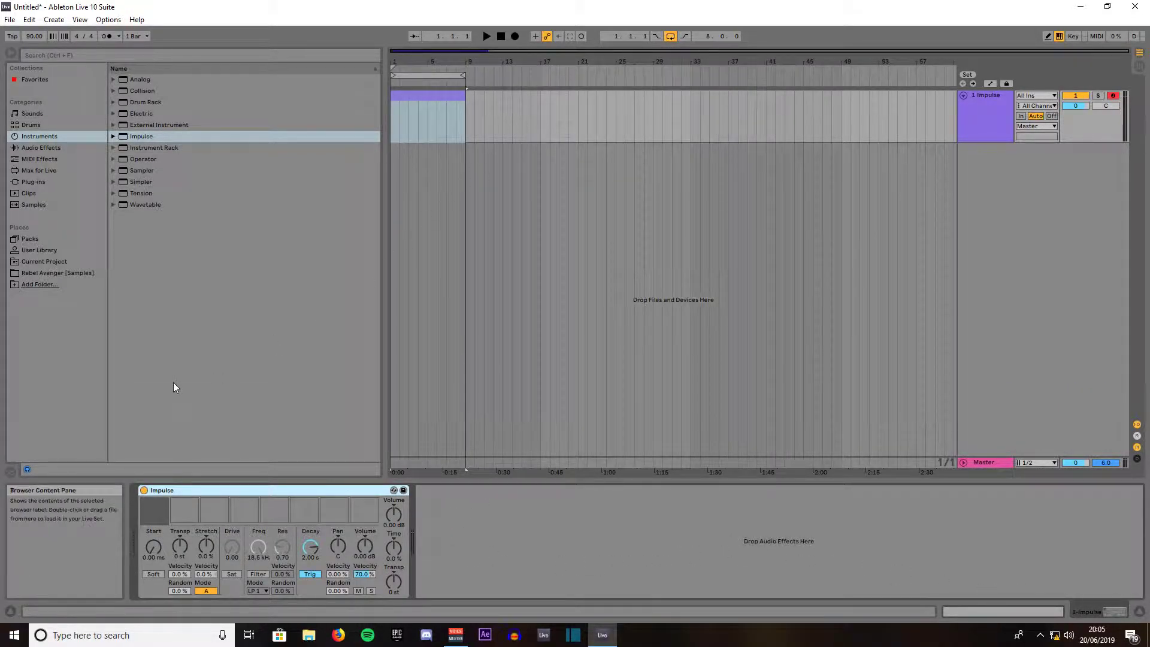
pyautogui.moveTo(151, 508)
pyautogui.click(52, 272)
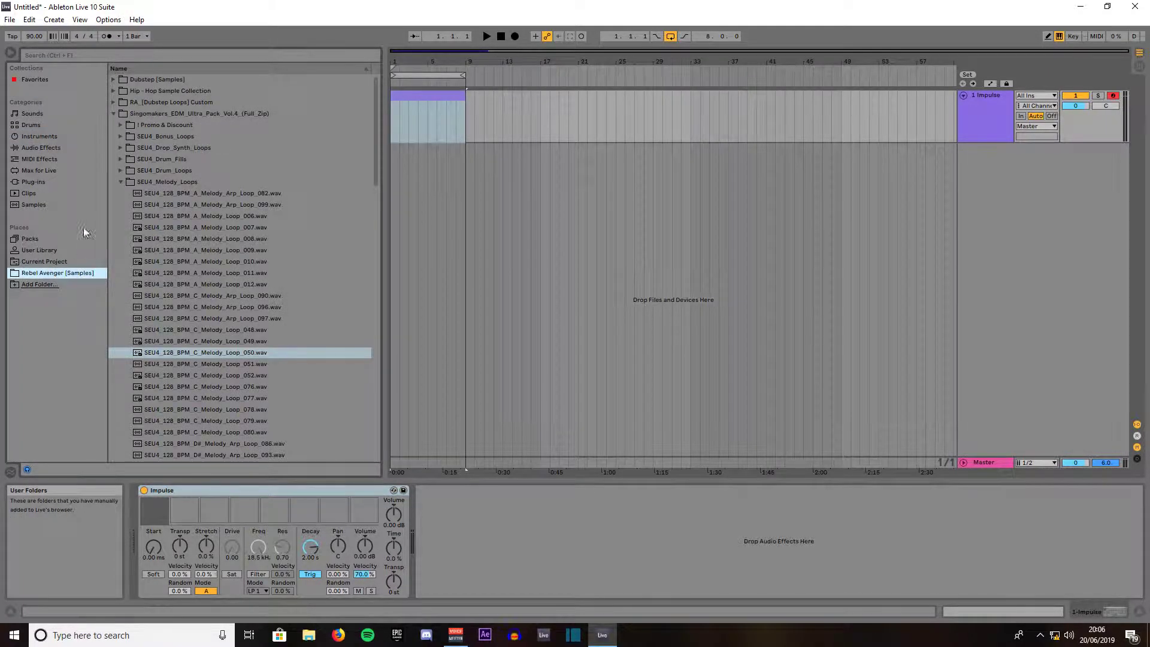
pyautogui.click(112, 115)
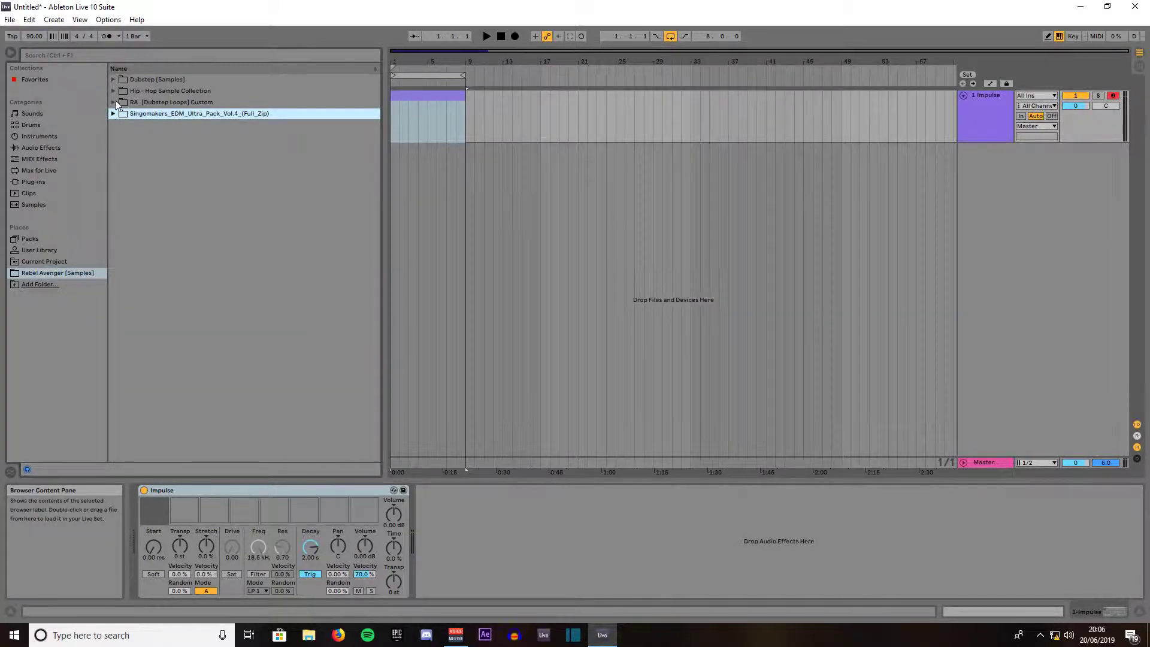
pyautogui.click(113, 90)
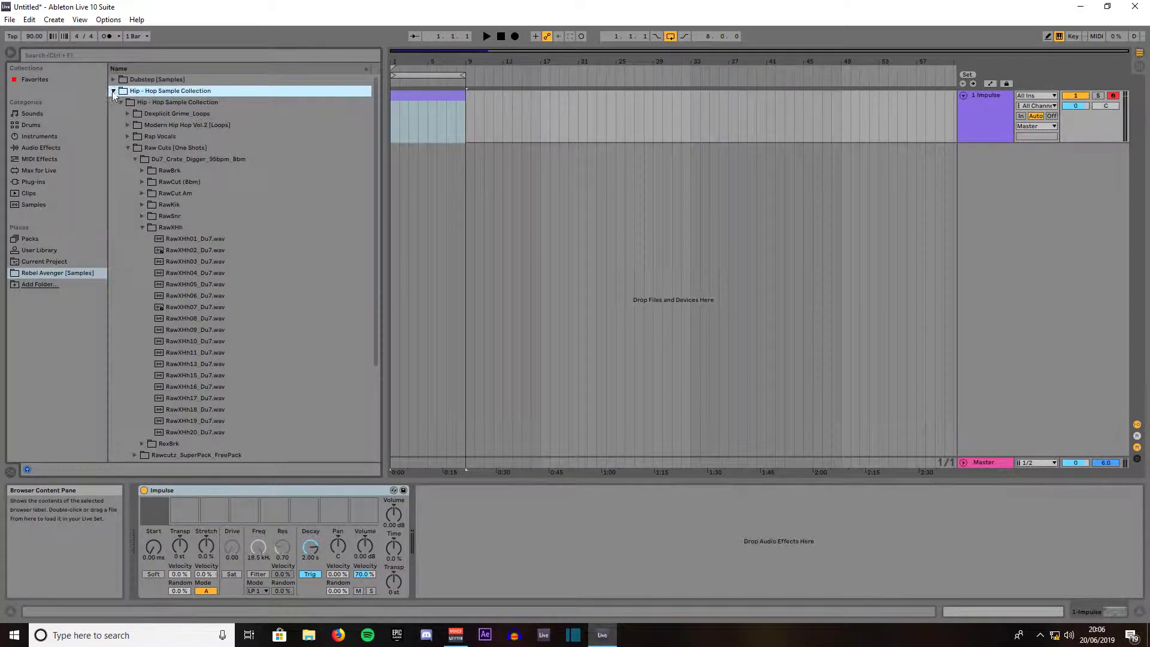
pyautogui.click(142, 205)
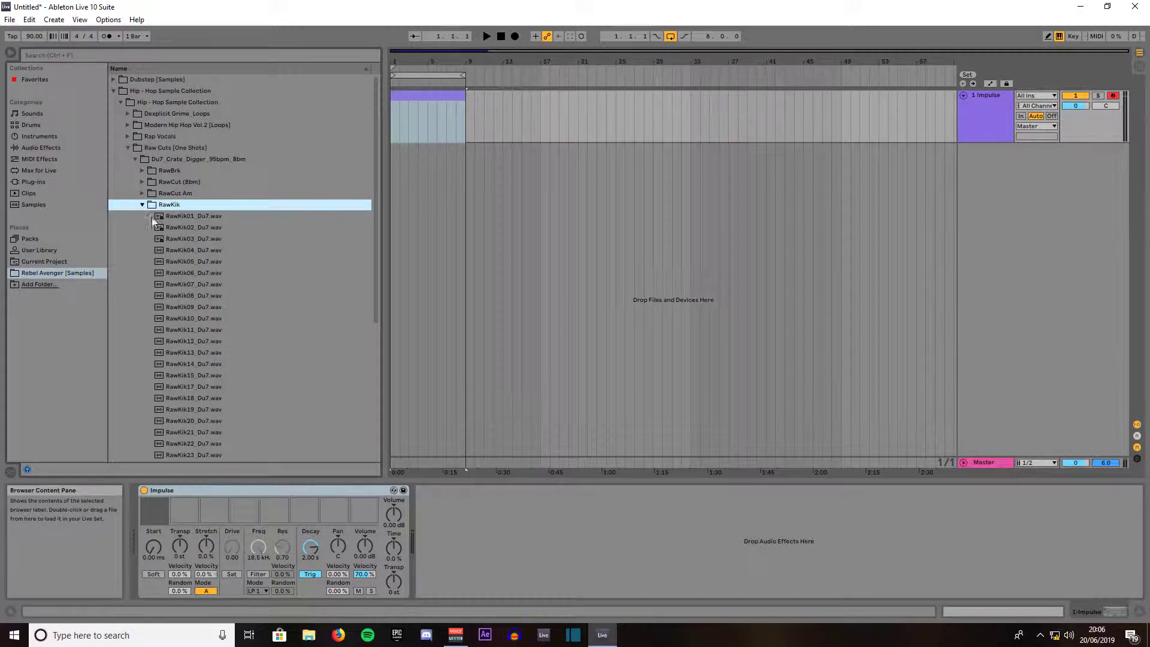
pyautogui.click(179, 239)
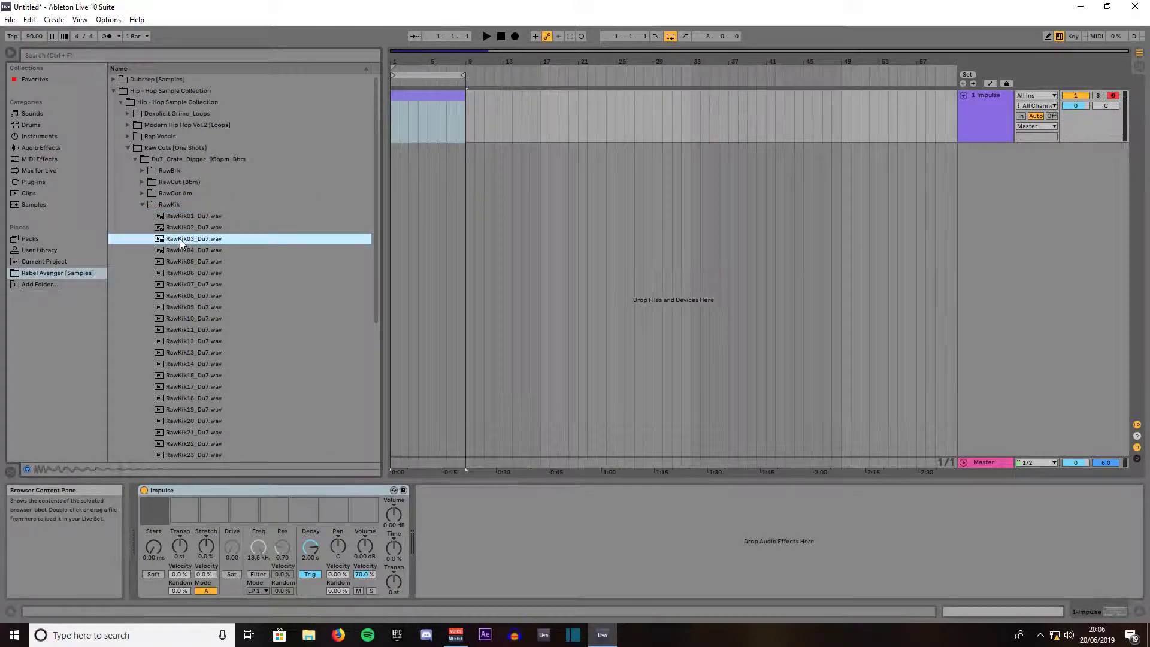
pyautogui.click(181, 219)
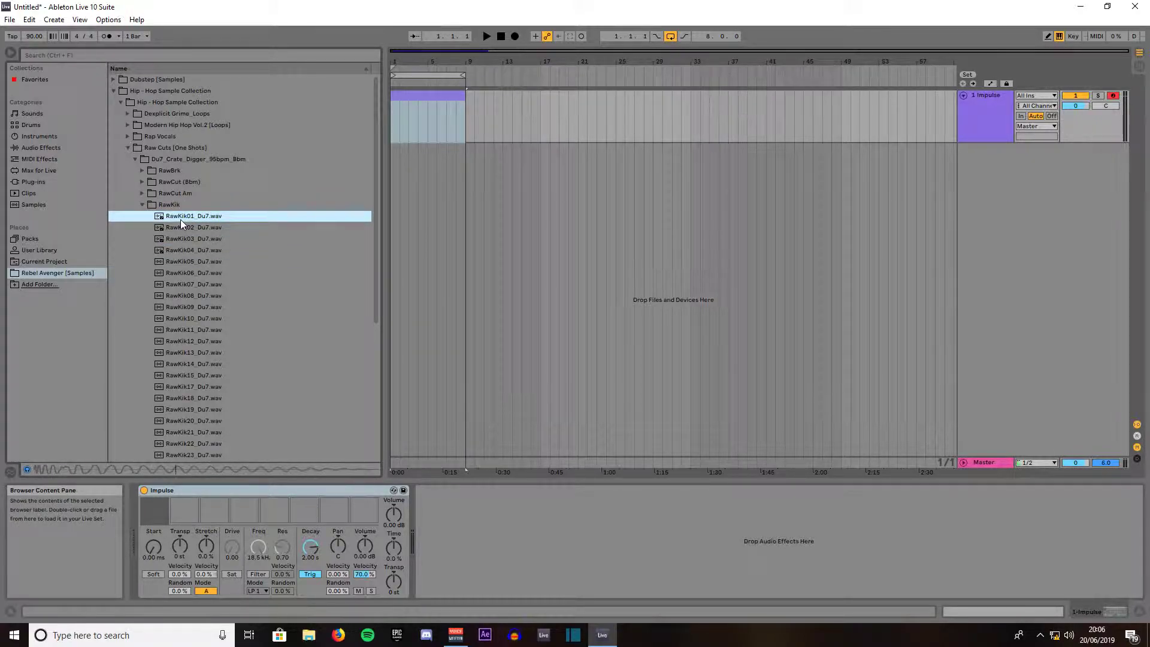
pyautogui.moveTo(181, 219); pyautogui.dragTo(150, 509)
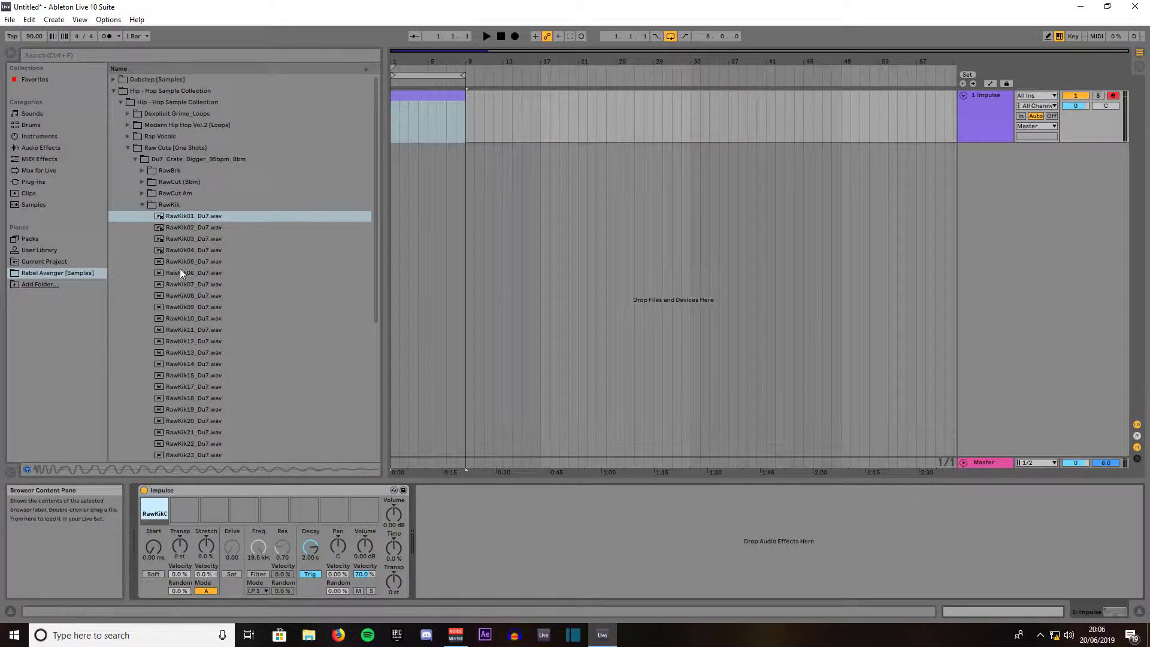
# Load the snare sample RawSnr03_Du7.wav from the RawSnr folder into Impulse's second slot
pyautogui.click(139, 206)
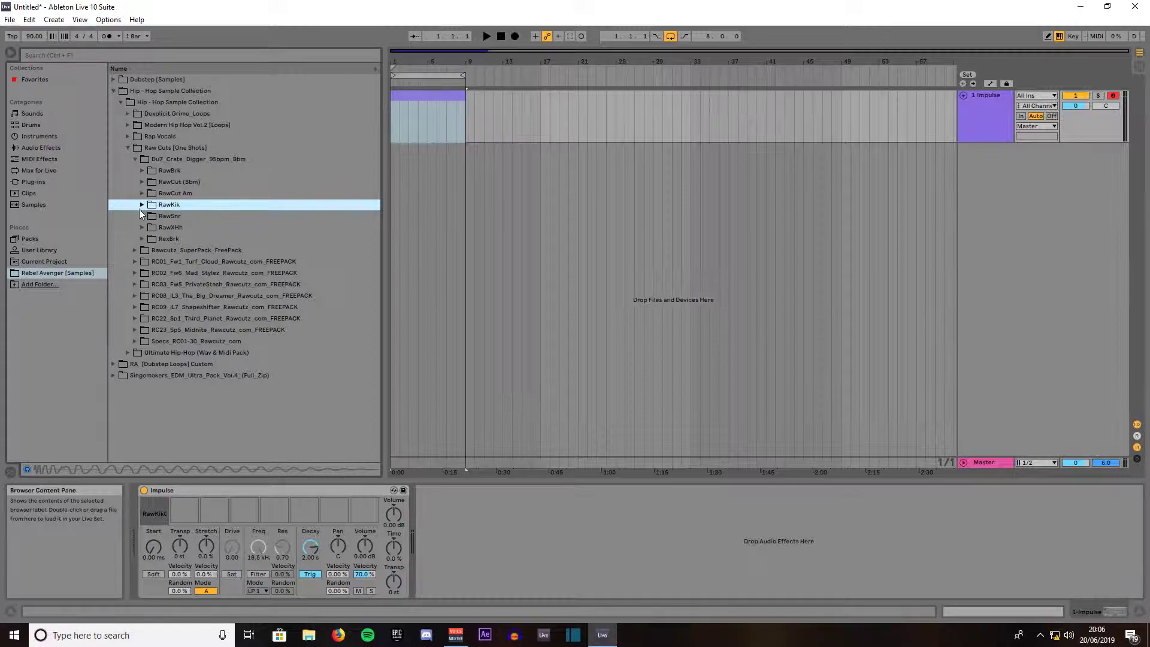
pyautogui.click(139, 216)
pyautogui.click(183, 251)
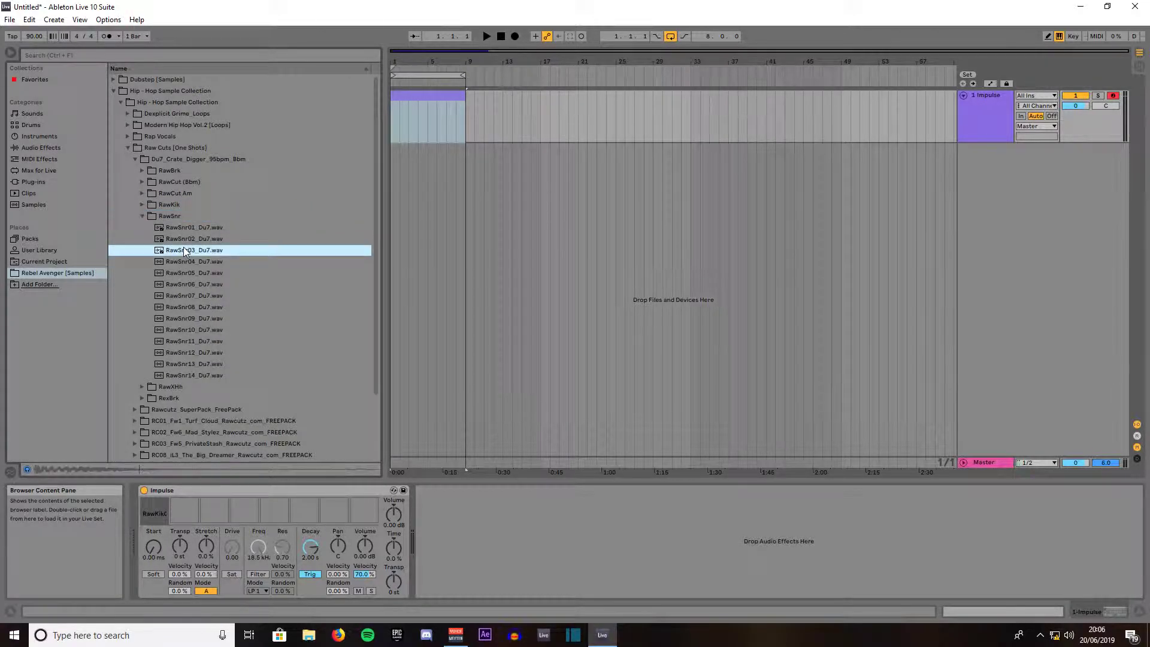
pyautogui.moveTo(182, 251); pyautogui.dragTo(184, 511)
# Load the hi-hat sample RawXHh06_Du7.wav from the RawXHh folder into Impulse's third slot
pyautogui.click(141, 214)
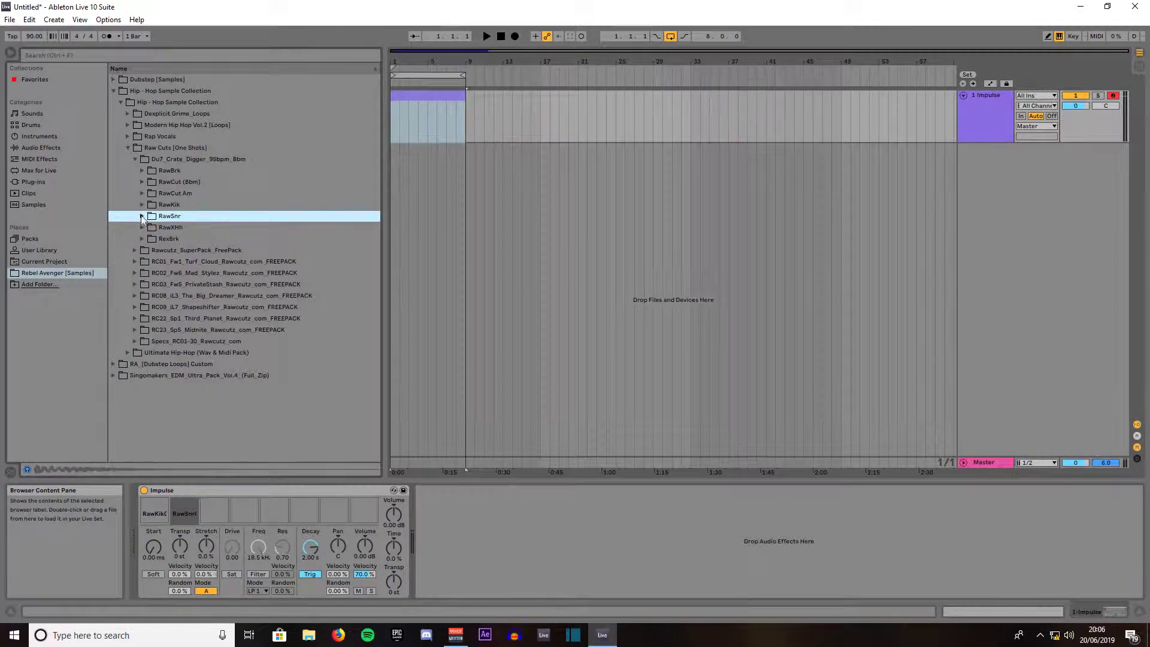
pyautogui.click(141, 227)
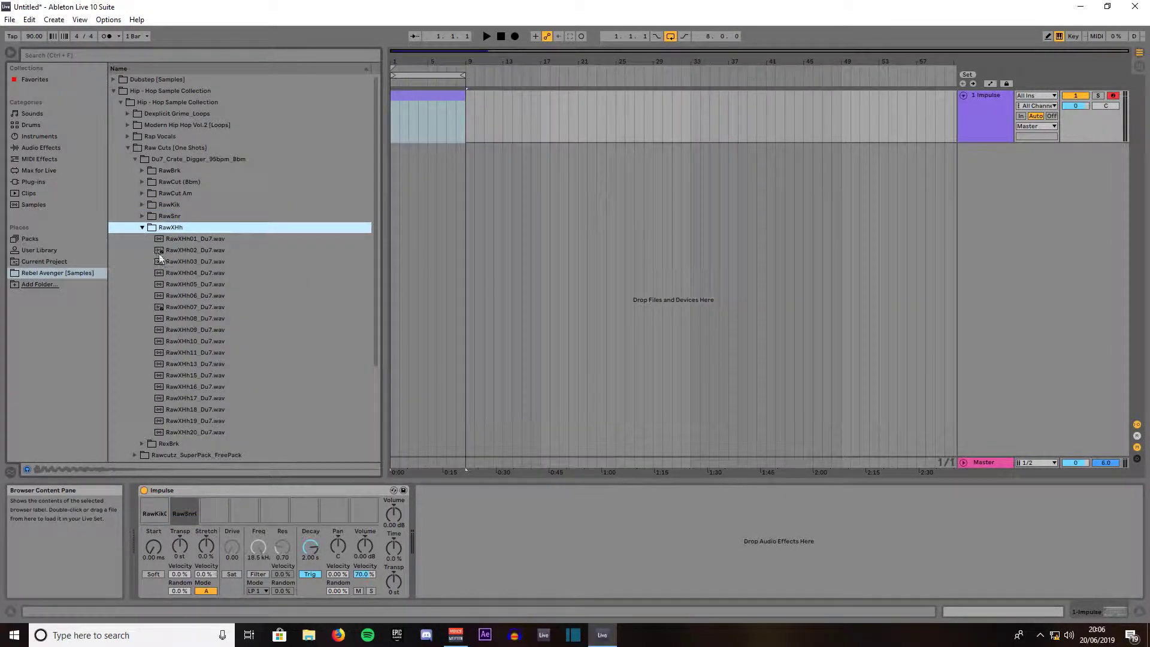
pyautogui.click(183, 295)
pyautogui.moveTo(183, 296); pyautogui.dragTo(217, 513)
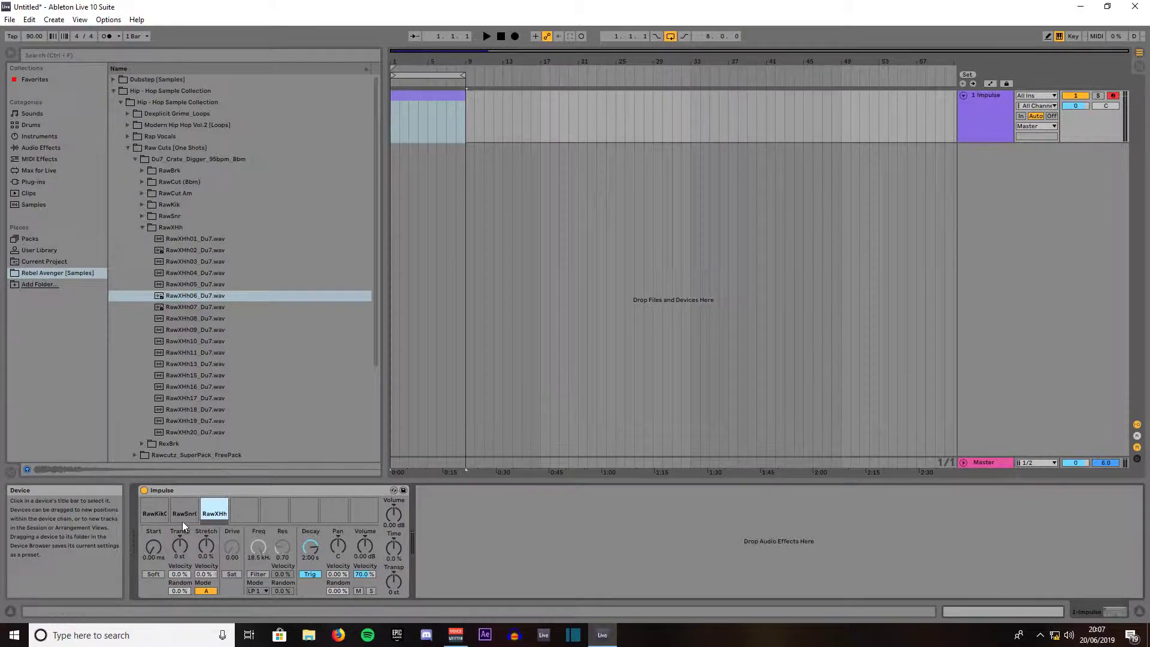
# Audition the kick slot, raise its decay to 10.0 s and audition it again
pyautogui.click(151, 513)
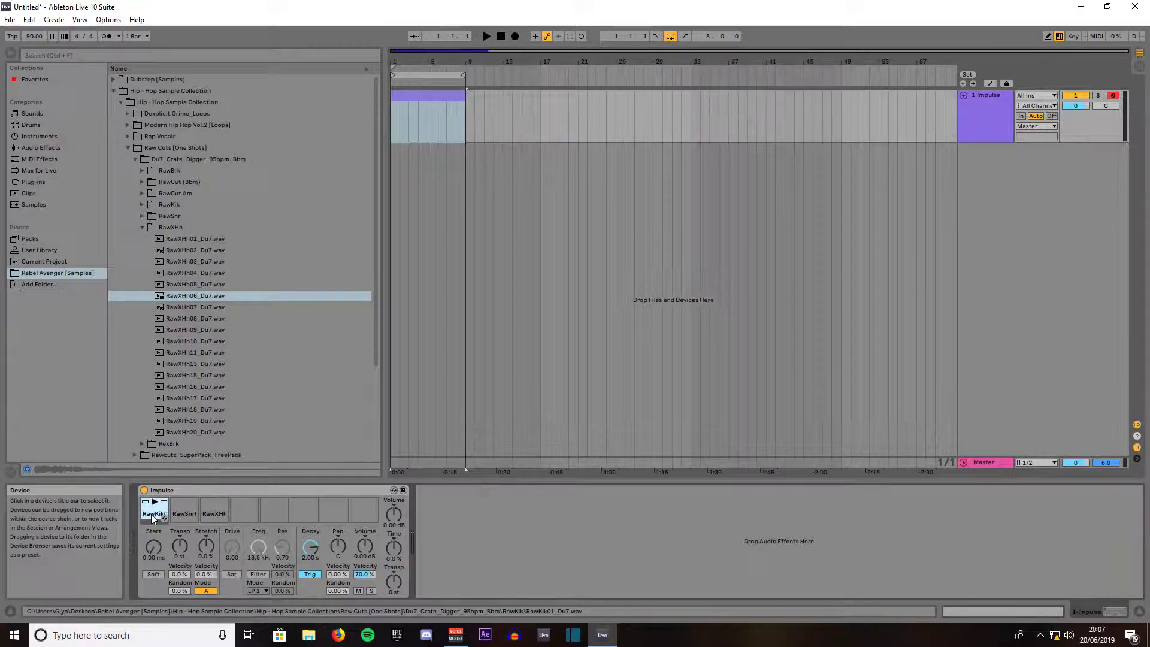
pyautogui.click(154, 502)
pyautogui.click(155, 502)
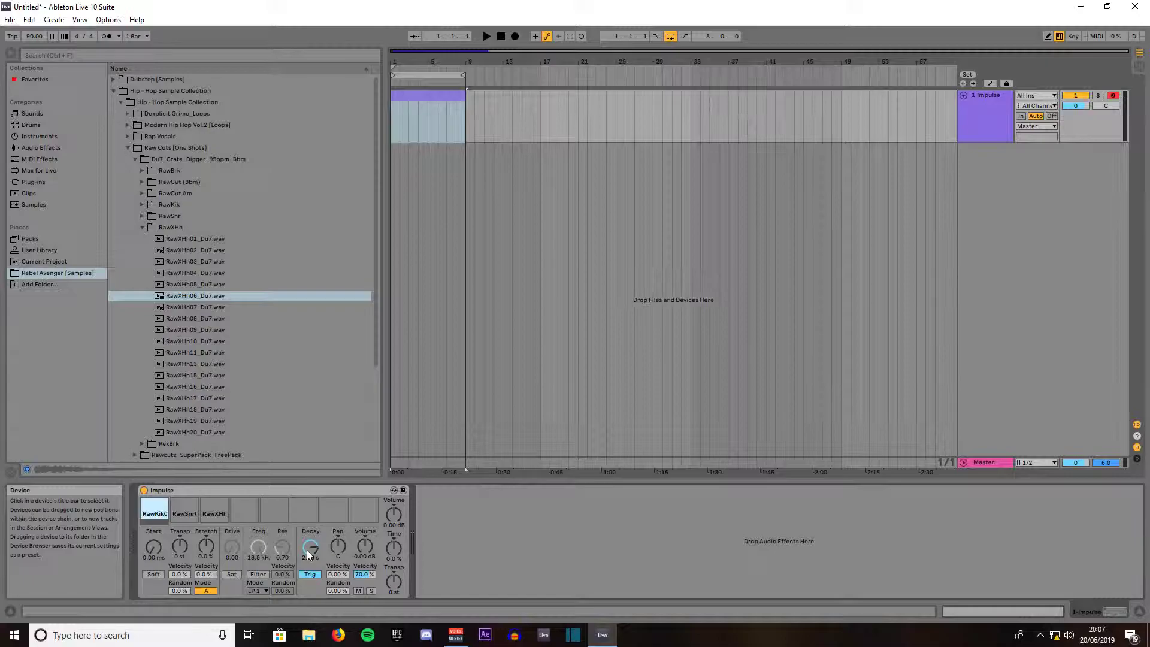
pyautogui.moveTo(310, 554); pyautogui.dragTo(310, 515)
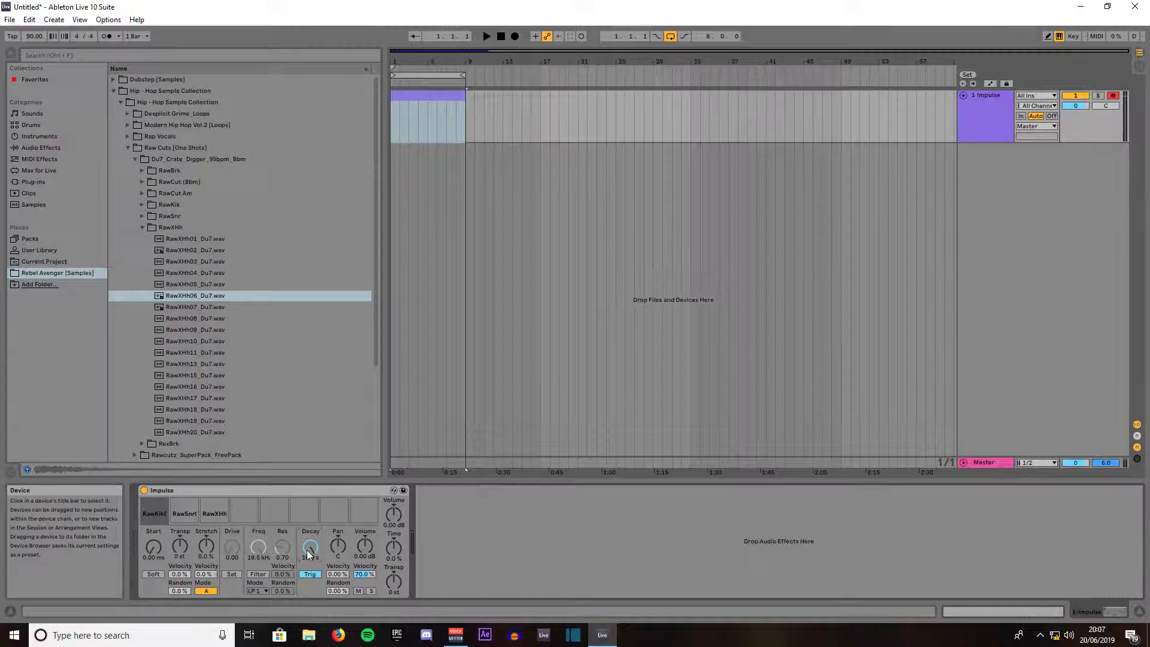
pyautogui.click(156, 502)
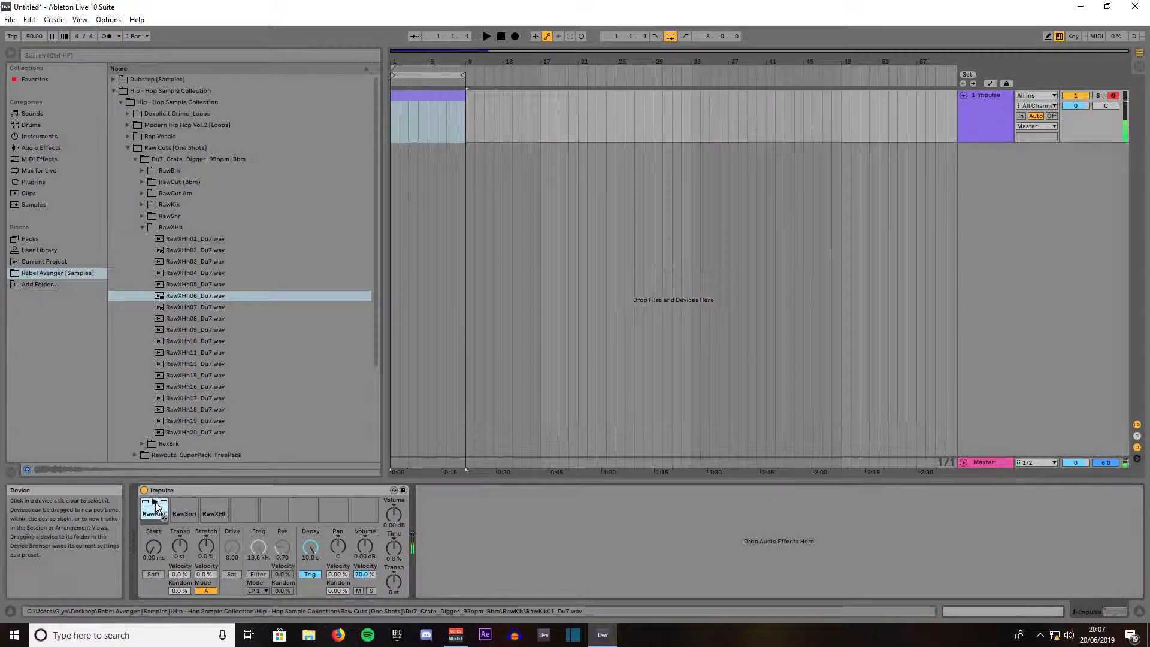
# Lower the kick slot's decay to 30.5 ms and audition the shortened sound
pyautogui.moveTo(310, 548); pyautogui.dragTo(309, 593)
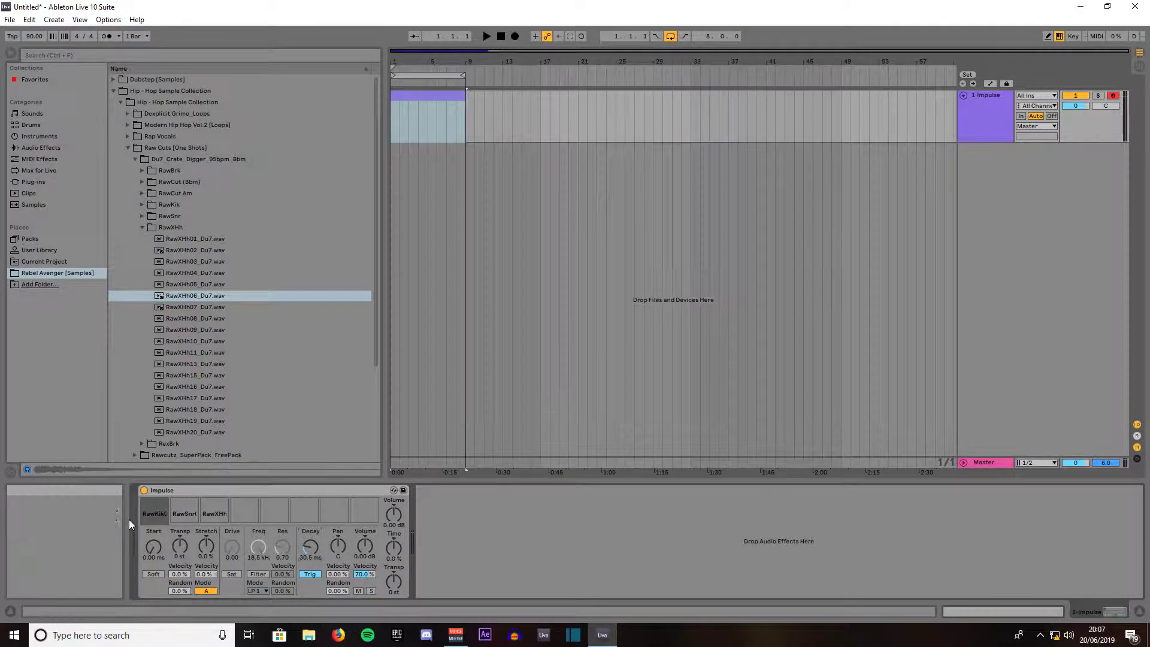
pyautogui.click(153, 505)
pyautogui.click(153, 505)
pyautogui.click(153, 504)
pyautogui.click(153, 505)
# Raise the kick slot's decay gradually, auditioning along the way, and return it to 2.00 s
pyautogui.moveTo(309, 547); pyautogui.dragTo(310, 521)
pyautogui.click(153, 503)
pyautogui.click(153, 503)
pyautogui.click(153, 503)
pyautogui.moveTo(309, 546); pyautogui.dragTo(309, 521)
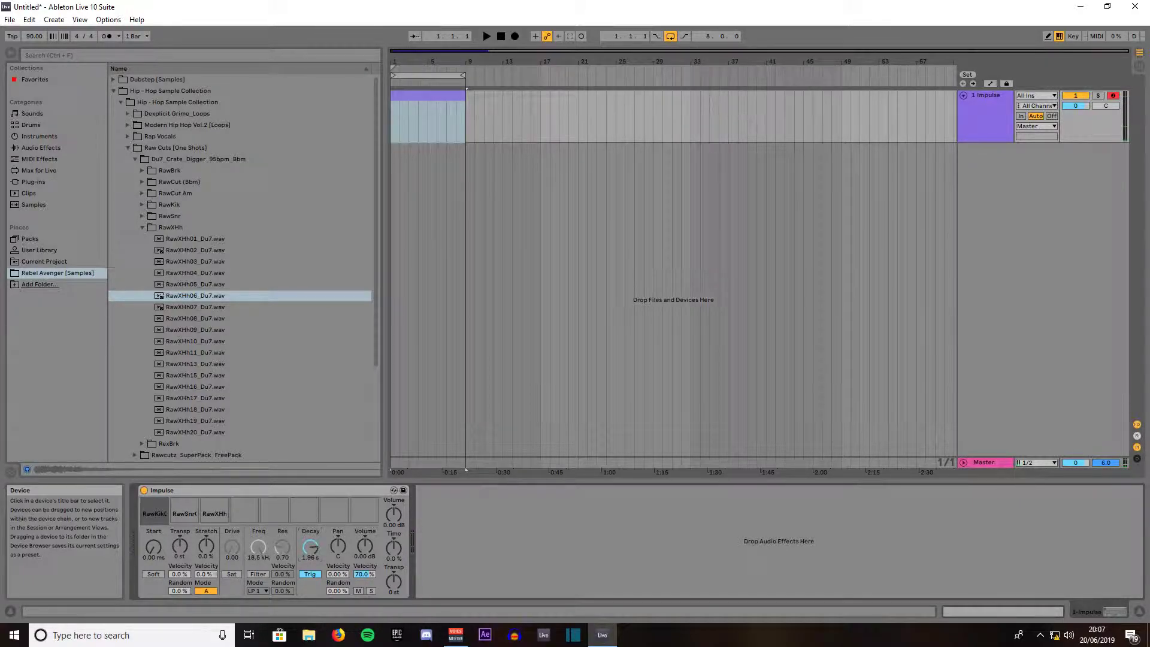
pyautogui.moveTo(305, 563); pyautogui.dragTo(305, 561)
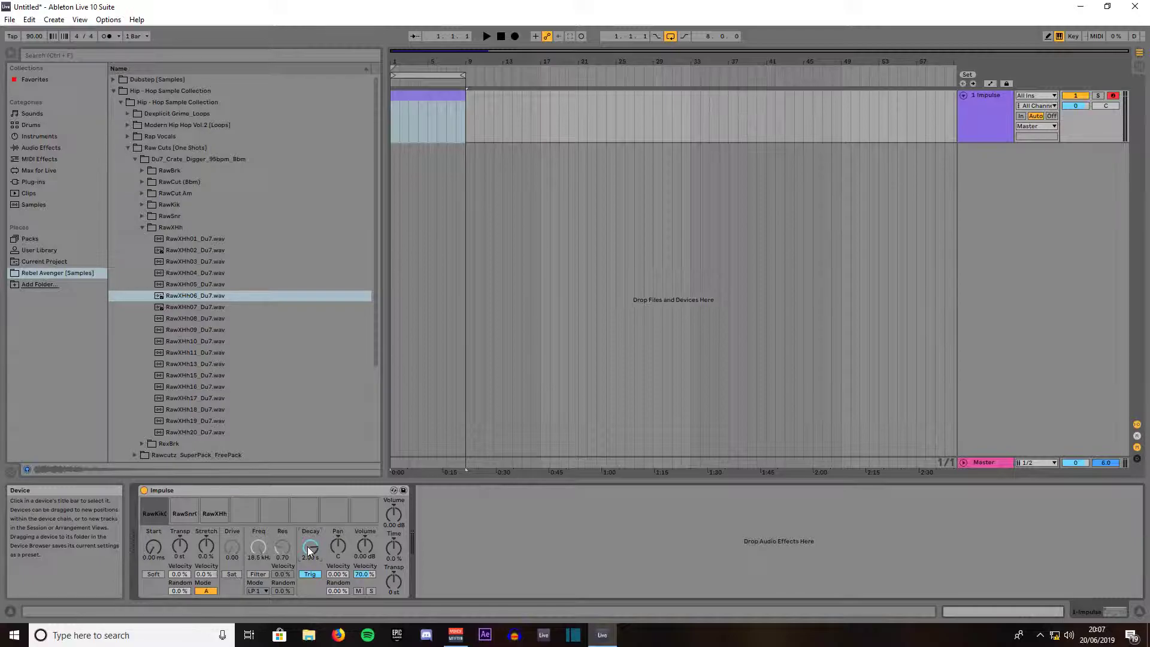
pyautogui.click(155, 502)
# Try the kick slot's volume at 5.89 dB, audition it, and bring the volume down to 0.11 dB
pyautogui.moveTo(156, 516)
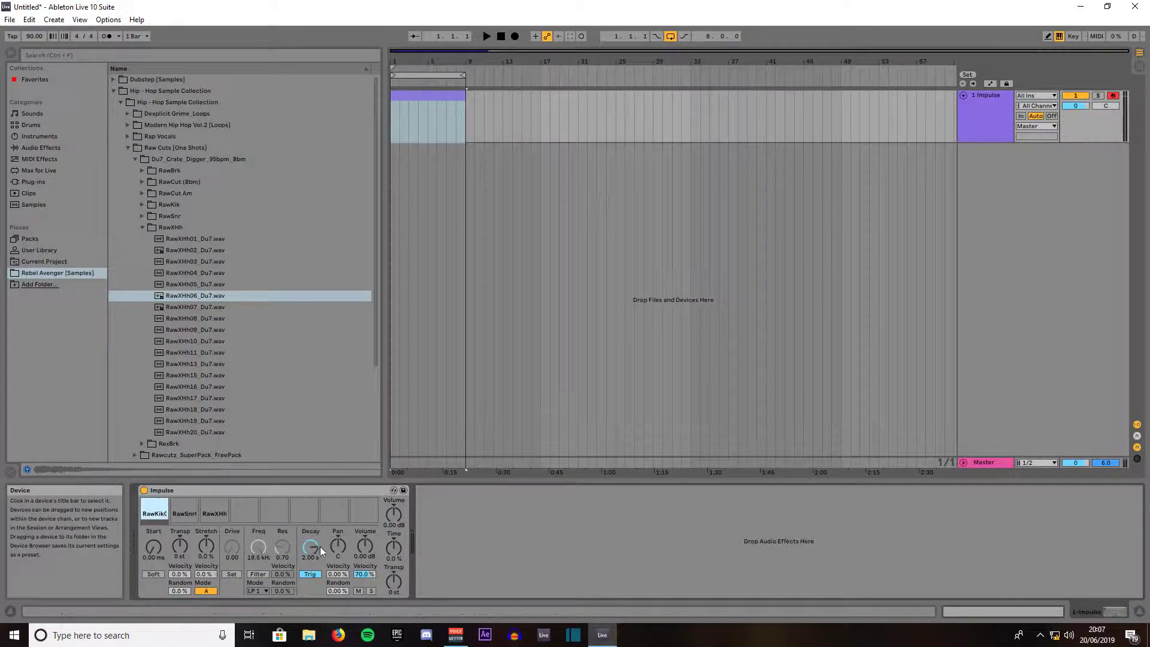
pyautogui.moveTo(363, 549); pyautogui.dragTo(363, 530)
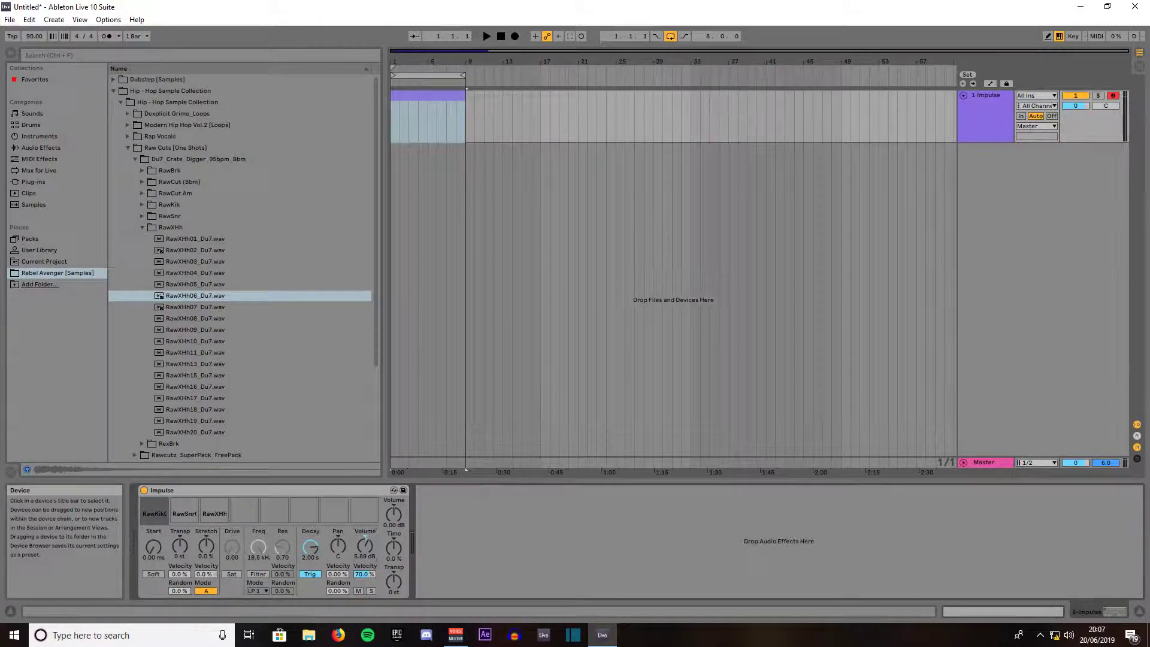
pyautogui.click(153, 501)
pyautogui.moveTo(365, 546); pyautogui.dragTo(364, 555)
pyautogui.moveTo(332, 512)
pyautogui.moveTo(149, 515)
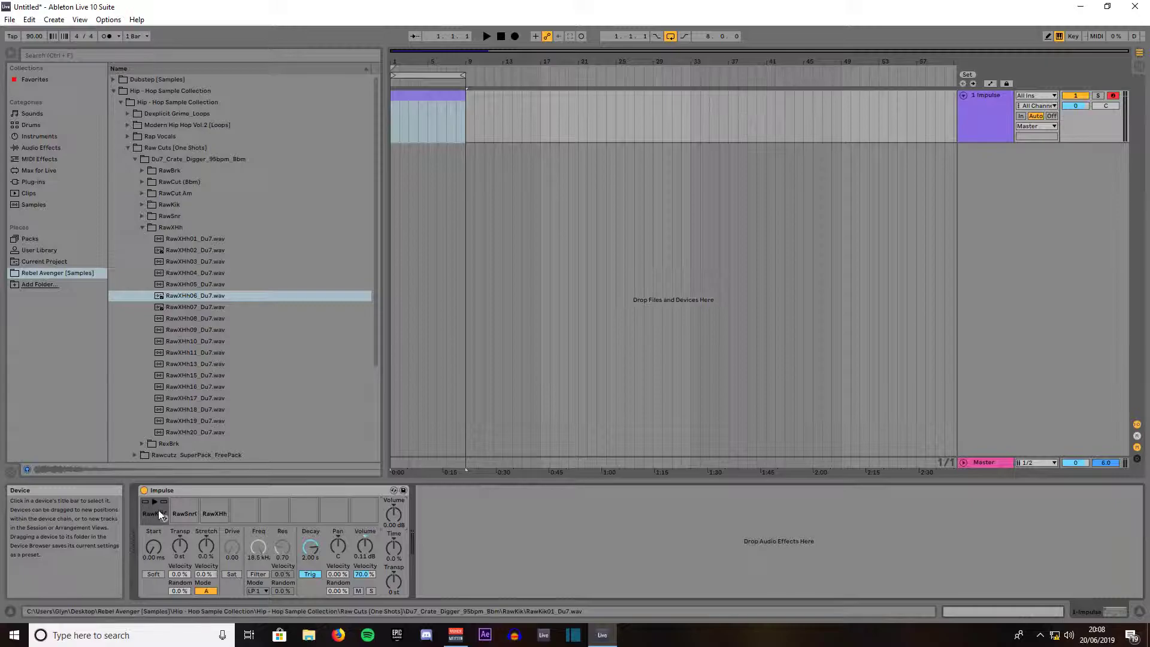
# Open the MIDI clip's note editor, set a fixed 1/16 grid and enable Draw Mode
pyautogui.moveTo(245, 516)
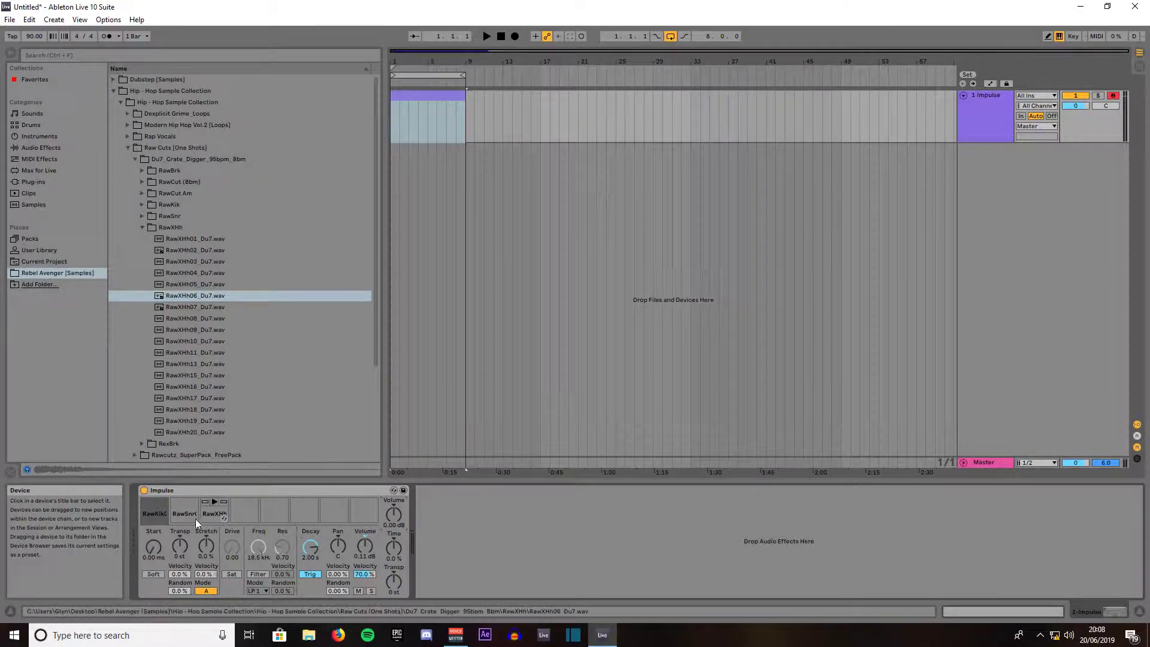
pyautogui.moveTo(184, 520)
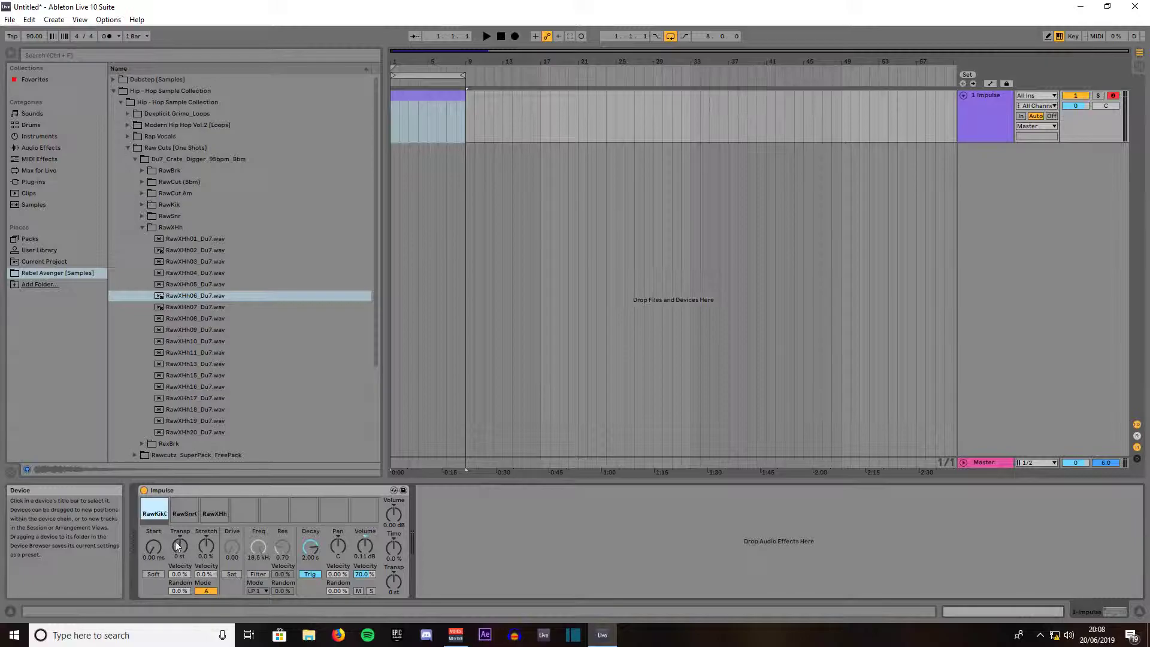
pyautogui.moveTo(315, 516)
pyautogui.click(976, 610)
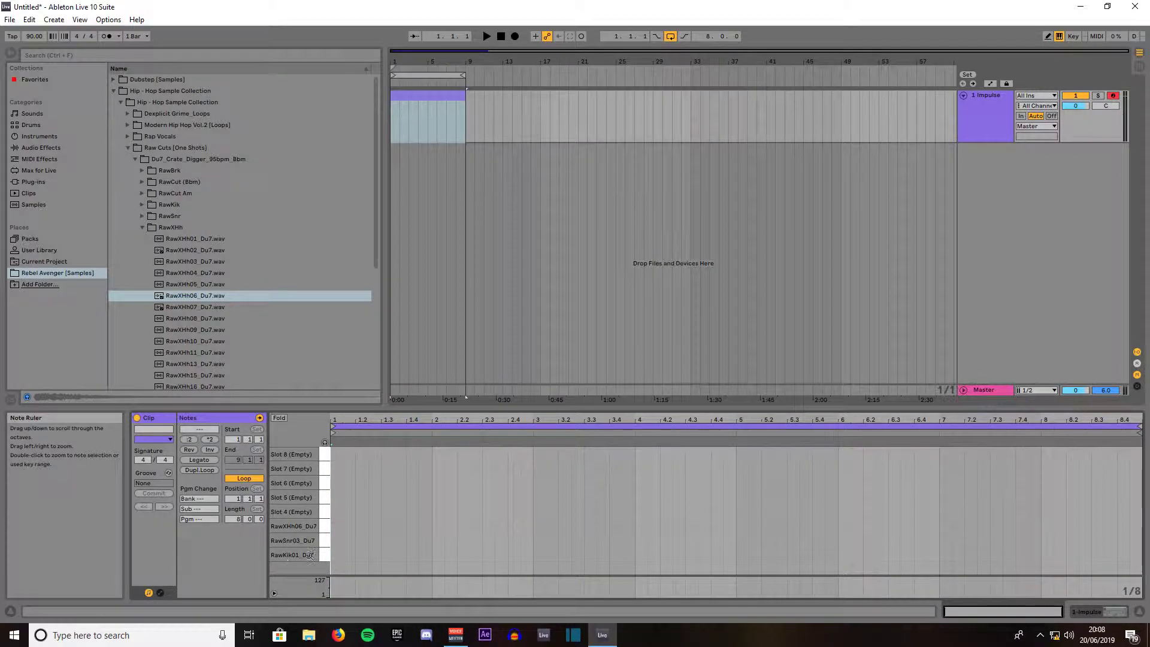
pyautogui.rightClick(393, 512)
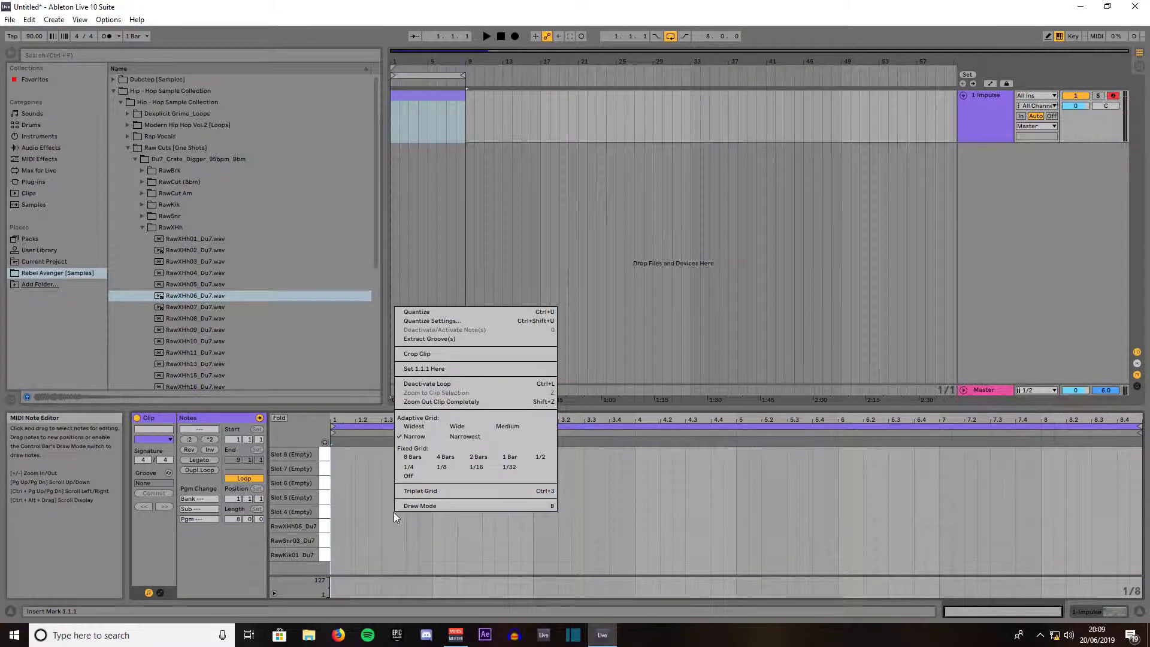
pyautogui.click(476, 468)
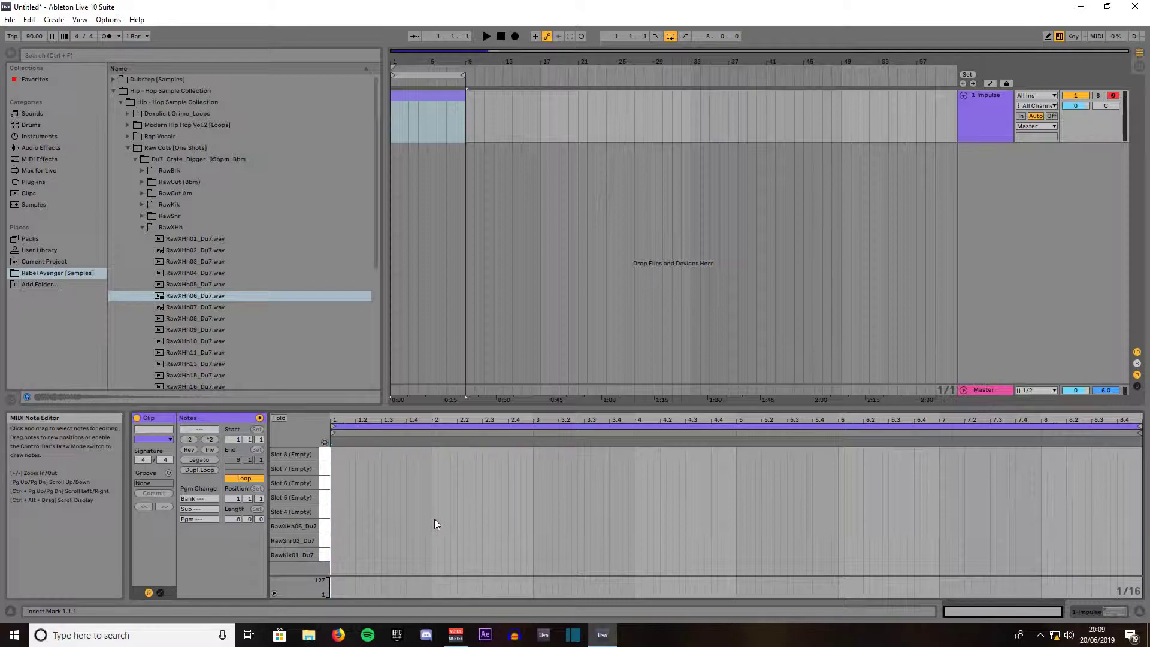
pyautogui.press('b')
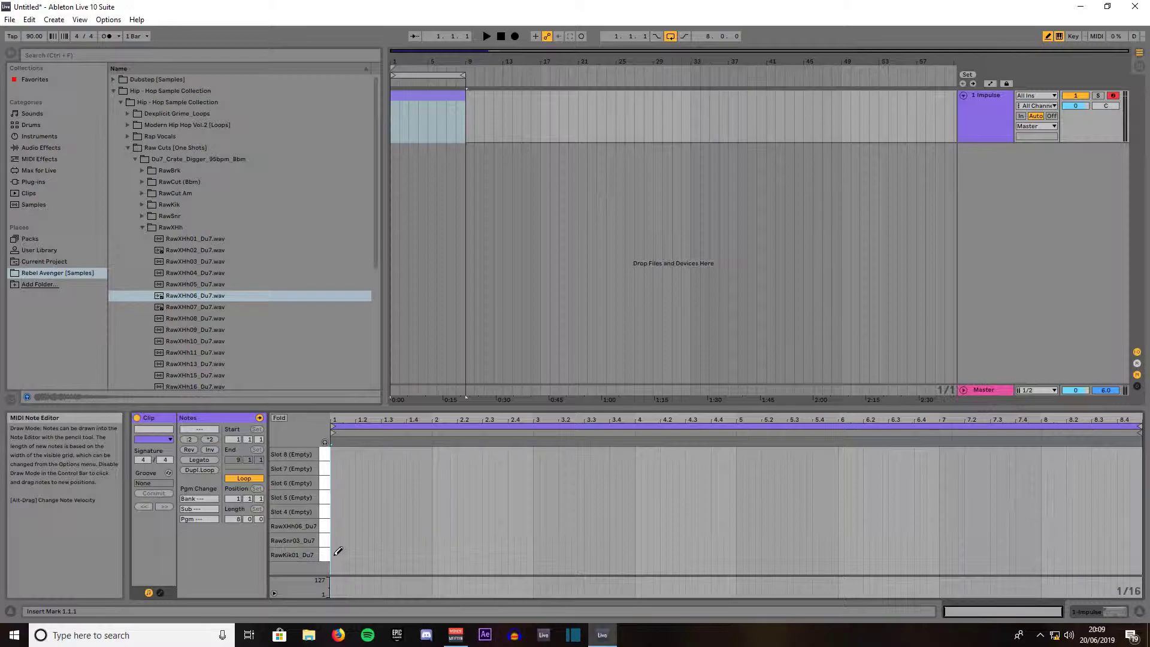
# Draw kick notes at 1.1 and 2.1 and snare notes at 1.3 and 2.3
pyautogui.click(334, 554)
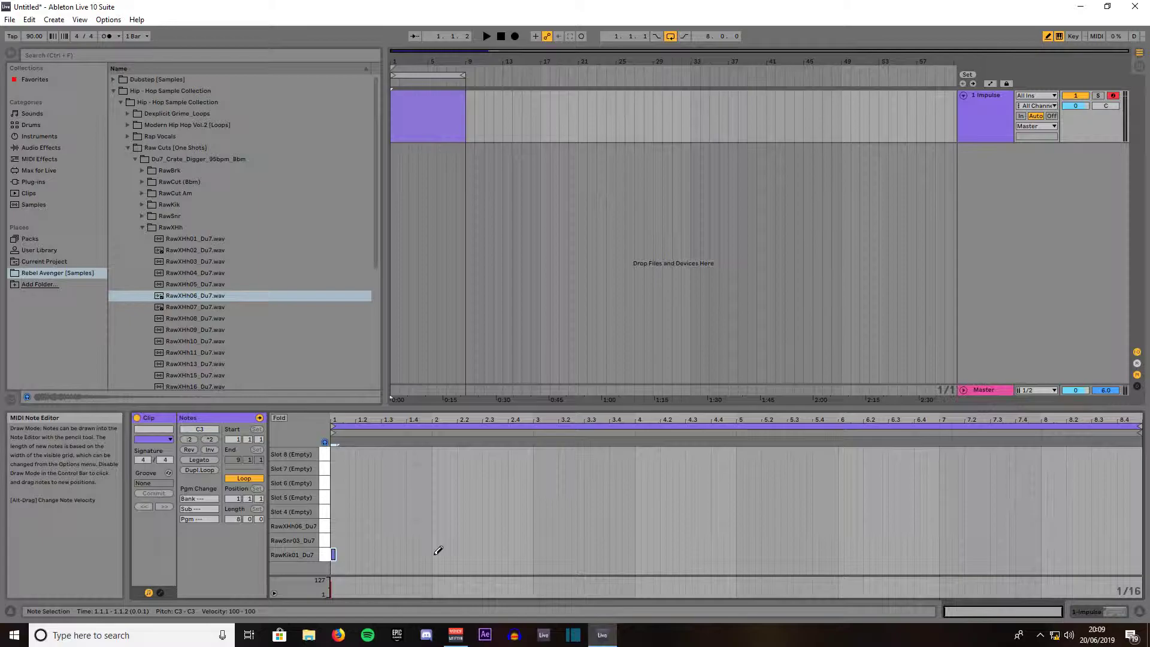
pyautogui.click(435, 554)
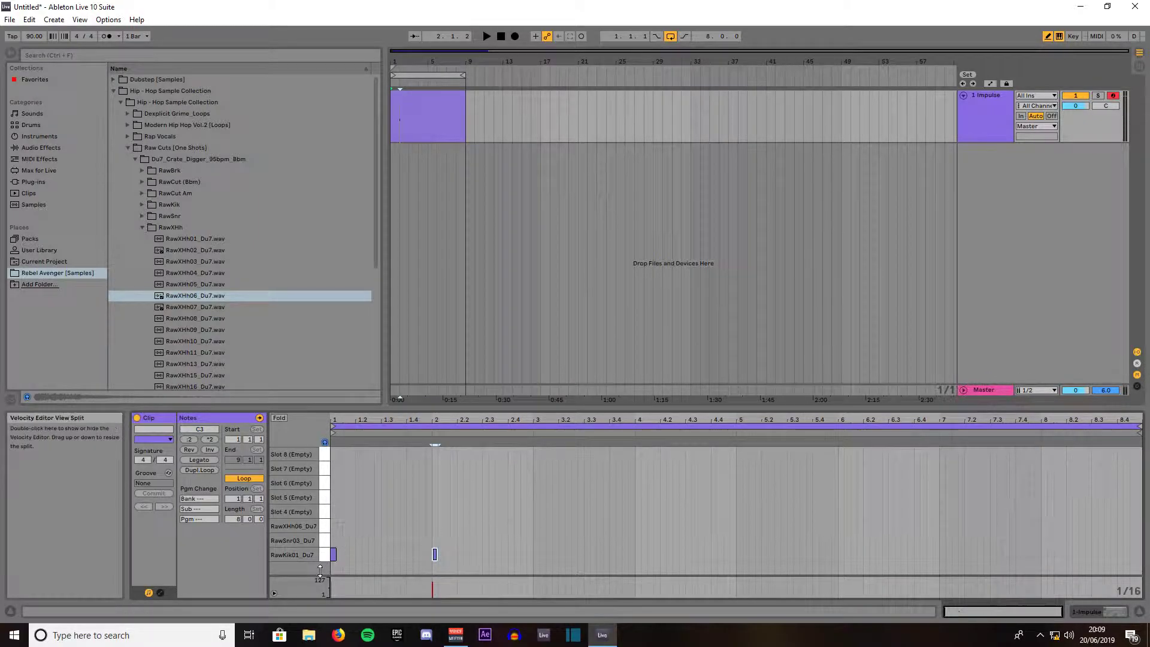
pyautogui.click(384, 539)
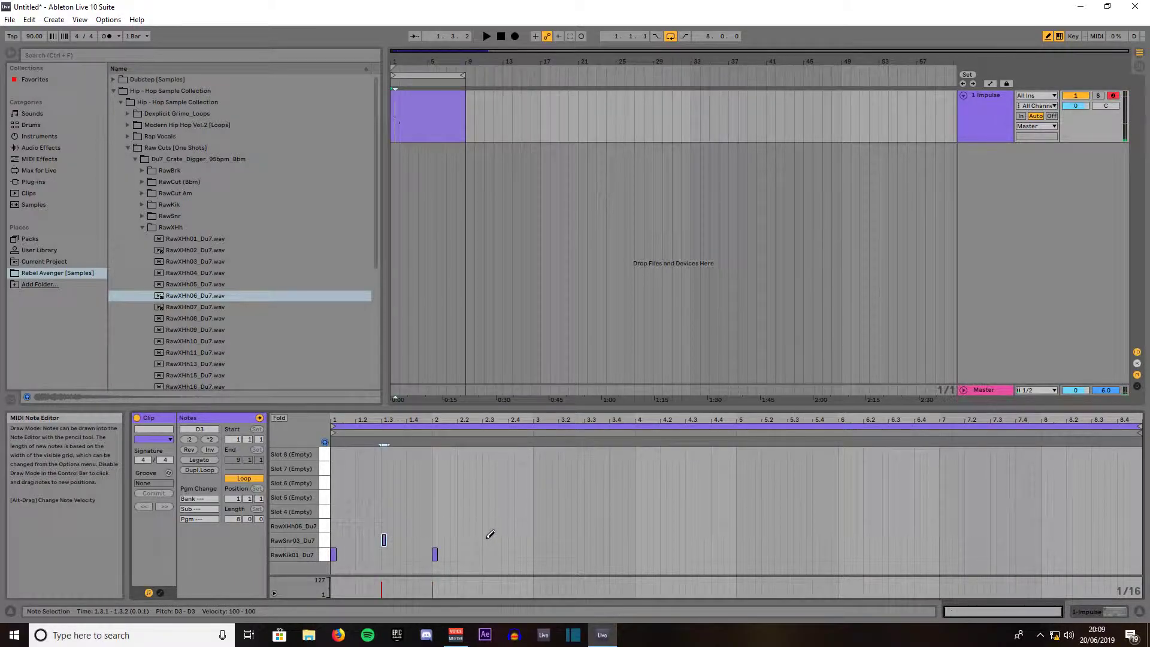
pyautogui.click(486, 539)
# Draw hi-hat notes at 1.2, 1.4, 2.2 and 2.4, plus an extra one at 2.4.3
pyautogui.click(358, 525)
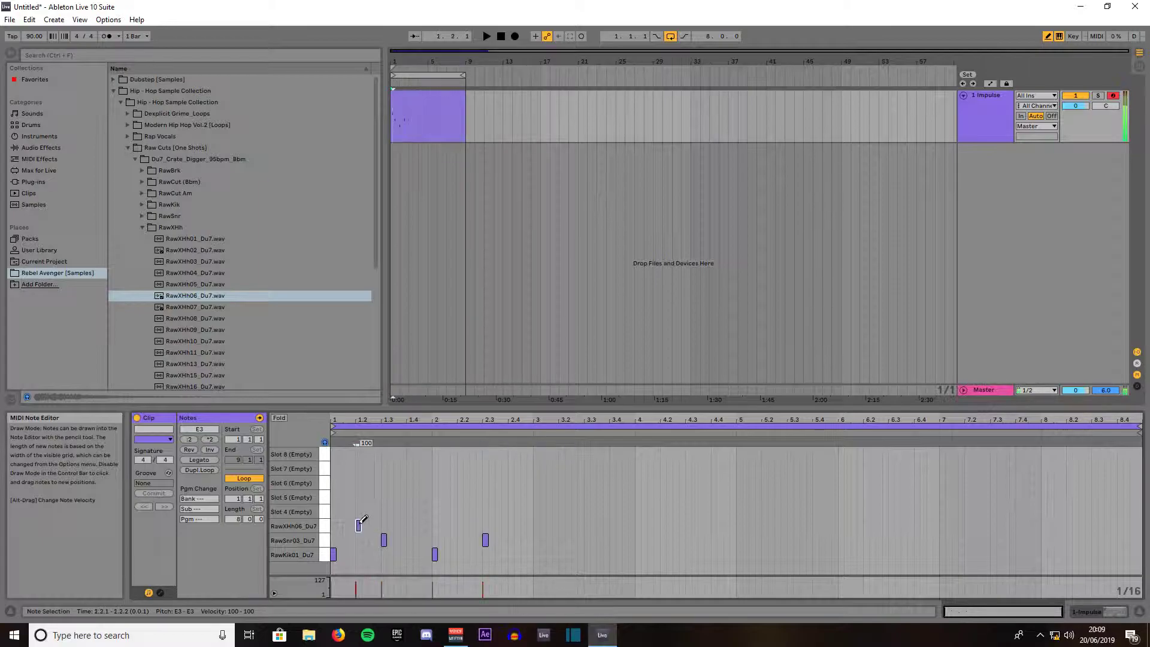
pyautogui.click(409, 525)
pyautogui.click(460, 525)
pyautogui.click(511, 525)
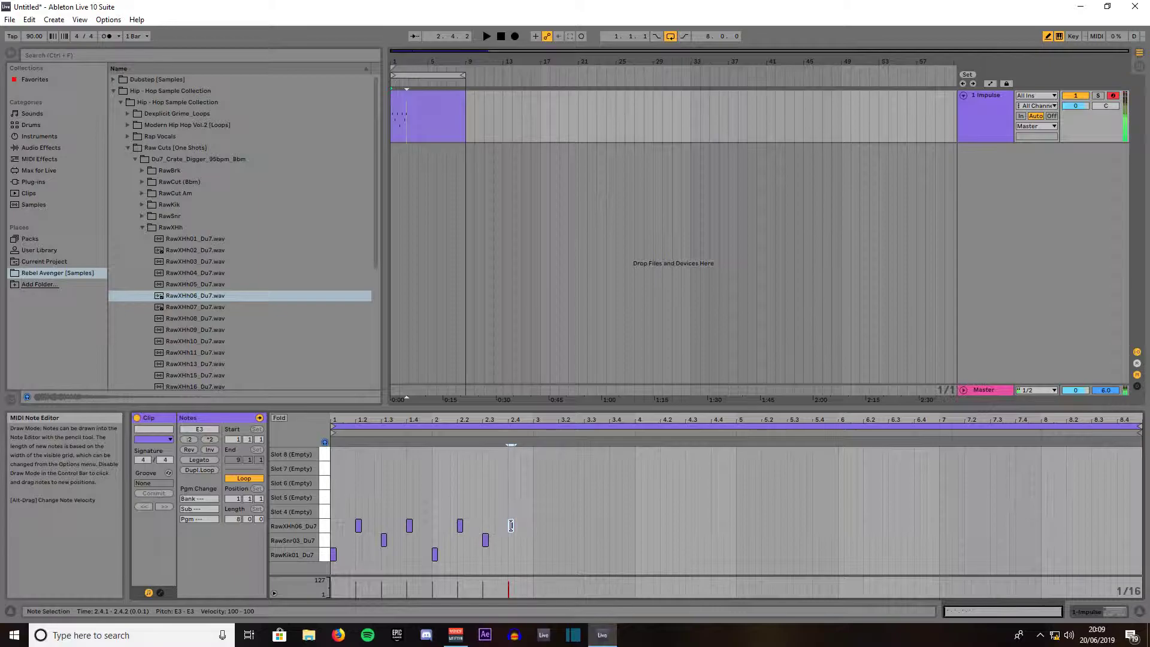
pyautogui.click(523, 525)
# Turn off Draw Mode, select the first two bars and duplicate the pattern three times to fill all 8 bars
pyautogui.press('b')
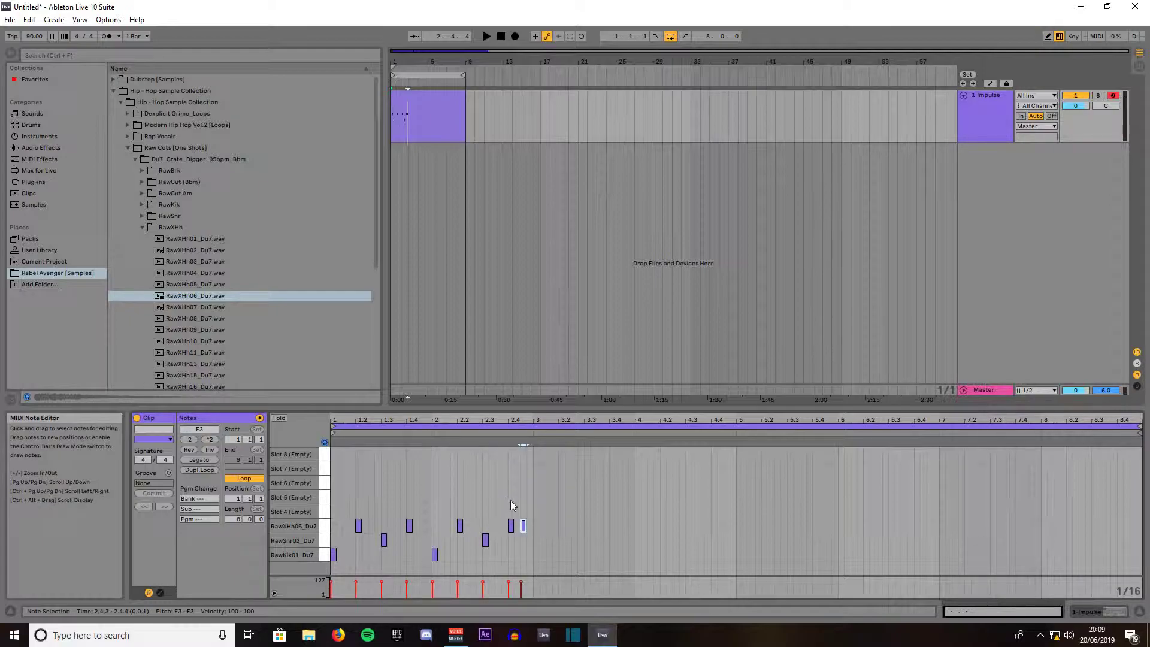
pyautogui.click(532, 491)
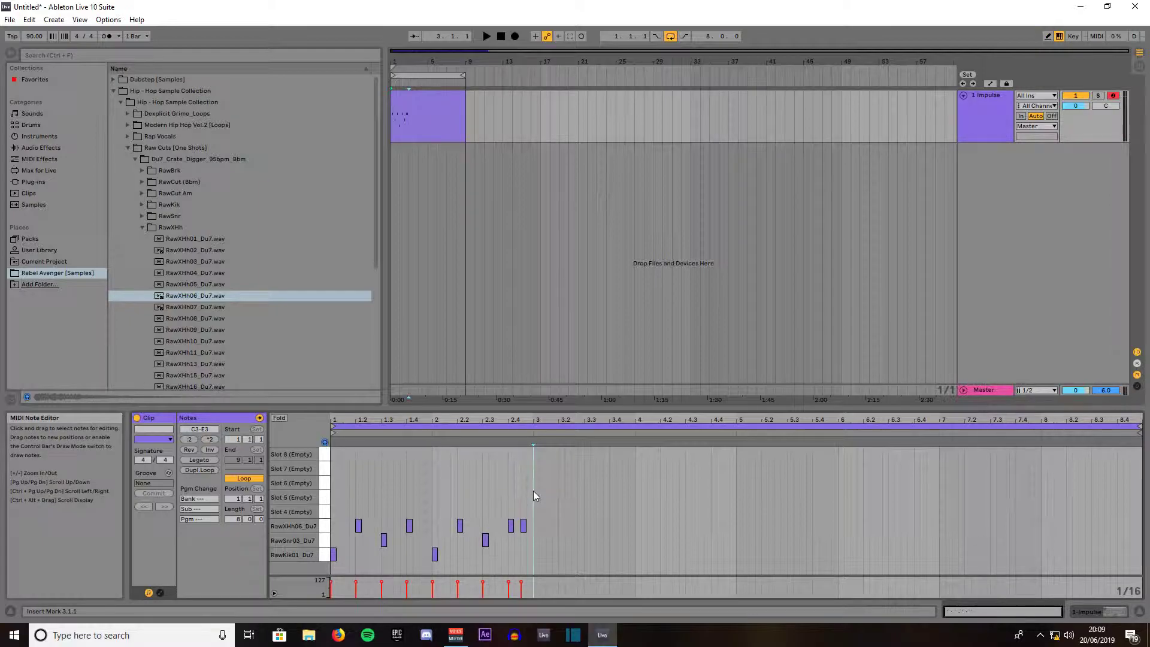
pyautogui.moveTo(532, 491); pyautogui.dragTo(328, 486)
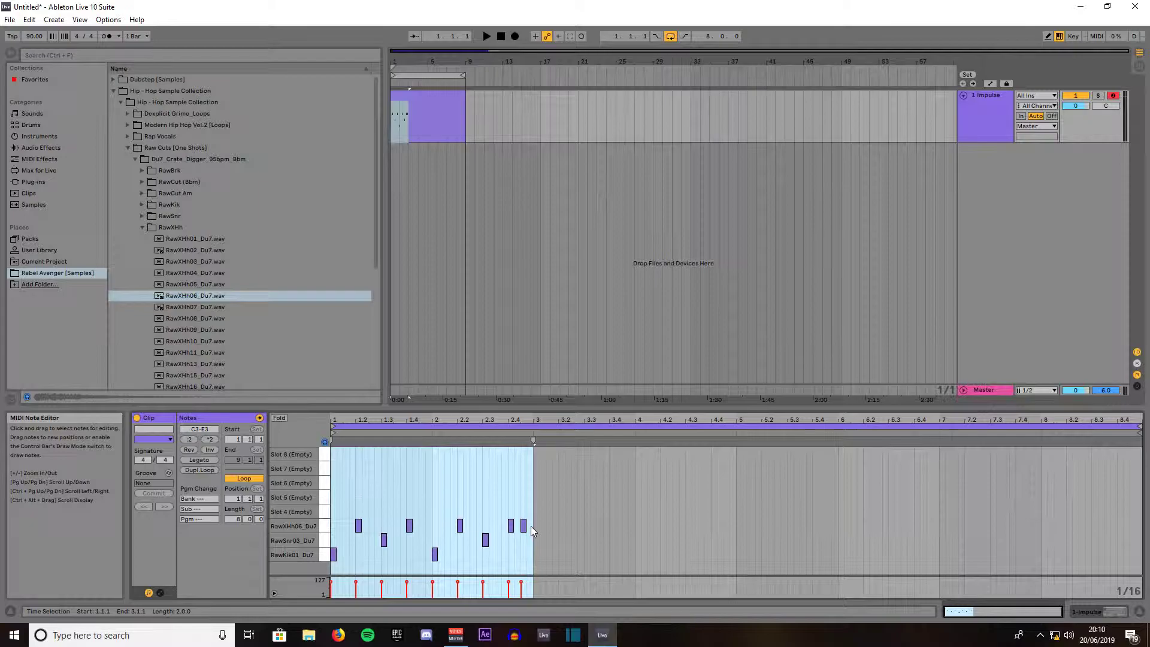
pyautogui.hotkey('ctrl', 'd')
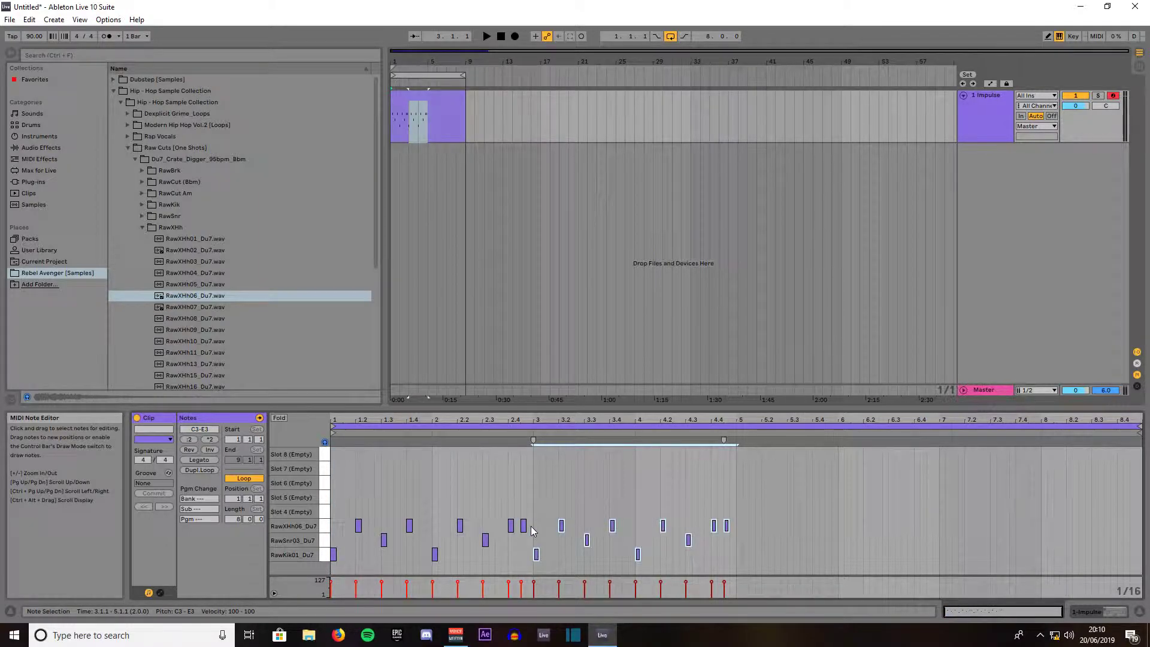
pyautogui.hotkey('ctrl', 'd')
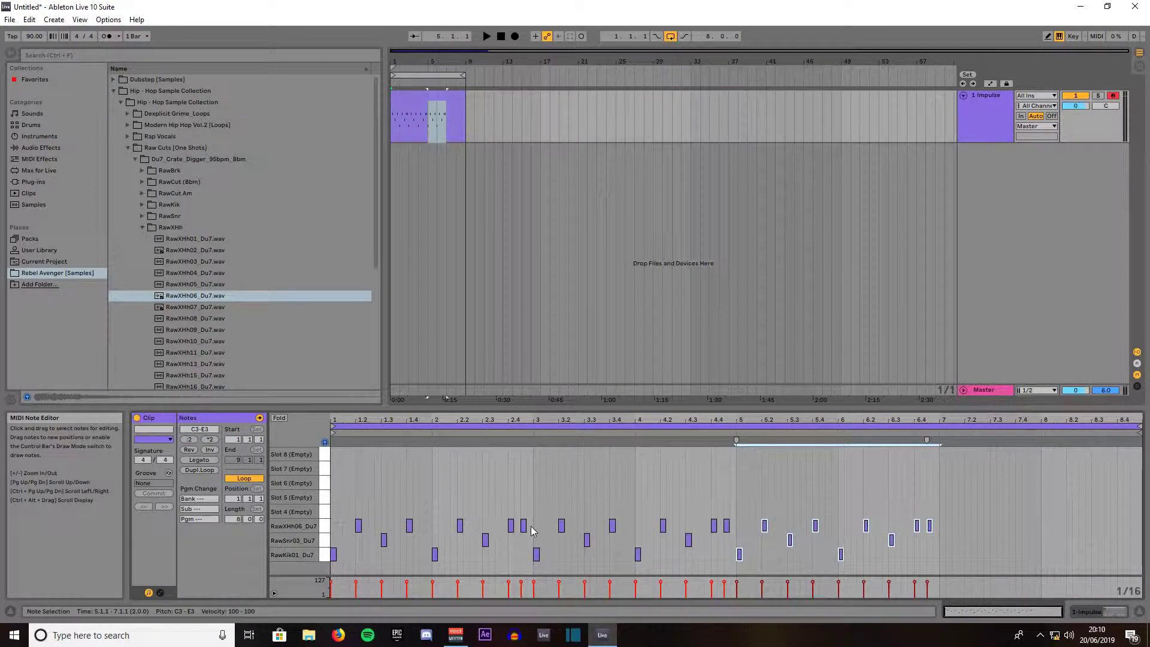
pyautogui.hotkey('ctrl', 'd')
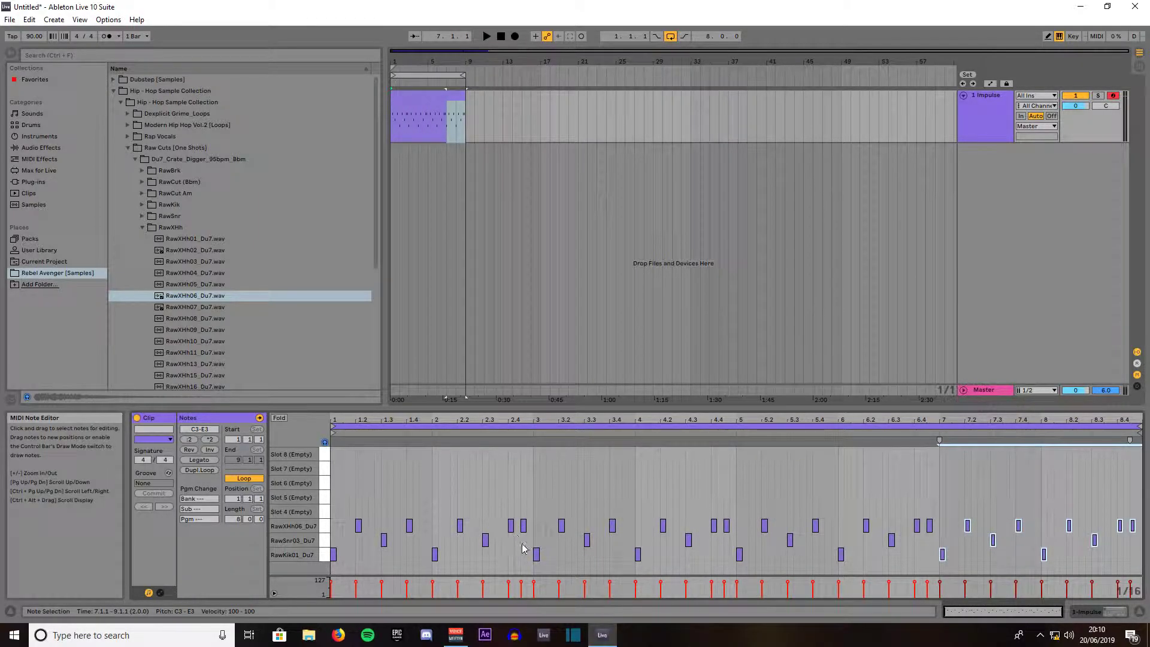
# Re-enable Draw Mode and add hi-hat notes at 4.4.2 and 4.4.4 for a roll ending bar 4
pyautogui.press('b')
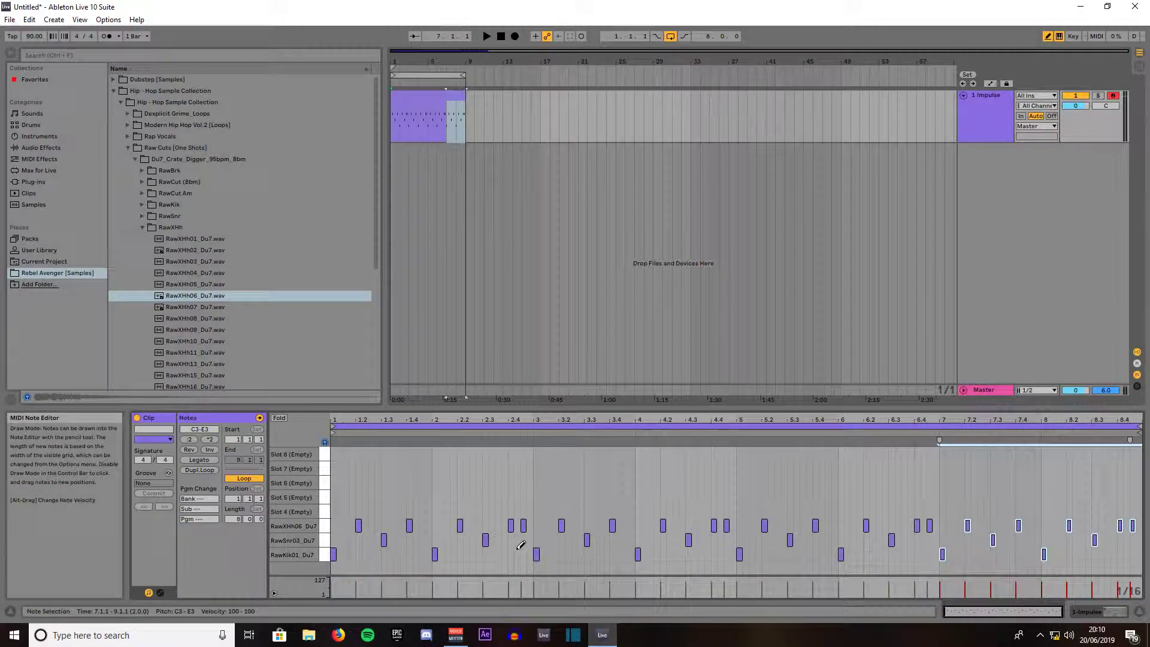
pyautogui.click(719, 525)
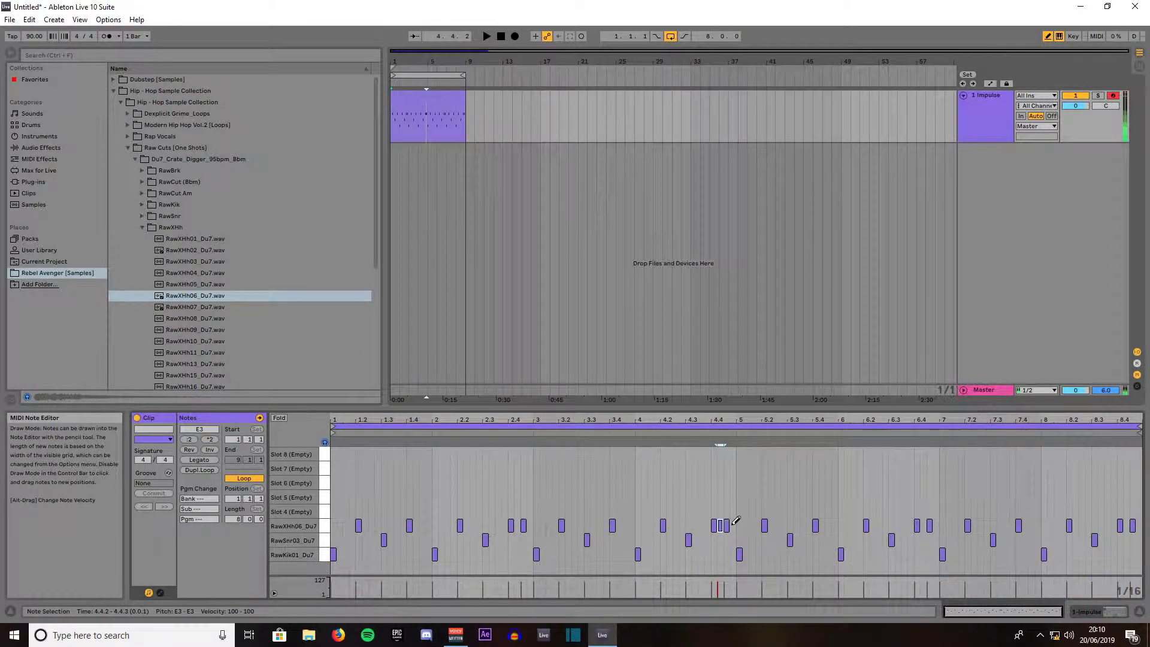
pyautogui.click(733, 525)
# Vary bar 6 by replacing the 6.3 snare with a kick and the 6.2 hi-hat with a snare, adding hi-hats at 6.1.3, 6.2.3 and 6.3.3
pyautogui.click(892, 553)
pyautogui.moveTo(893, 539); pyautogui.dragTo(857, 527)
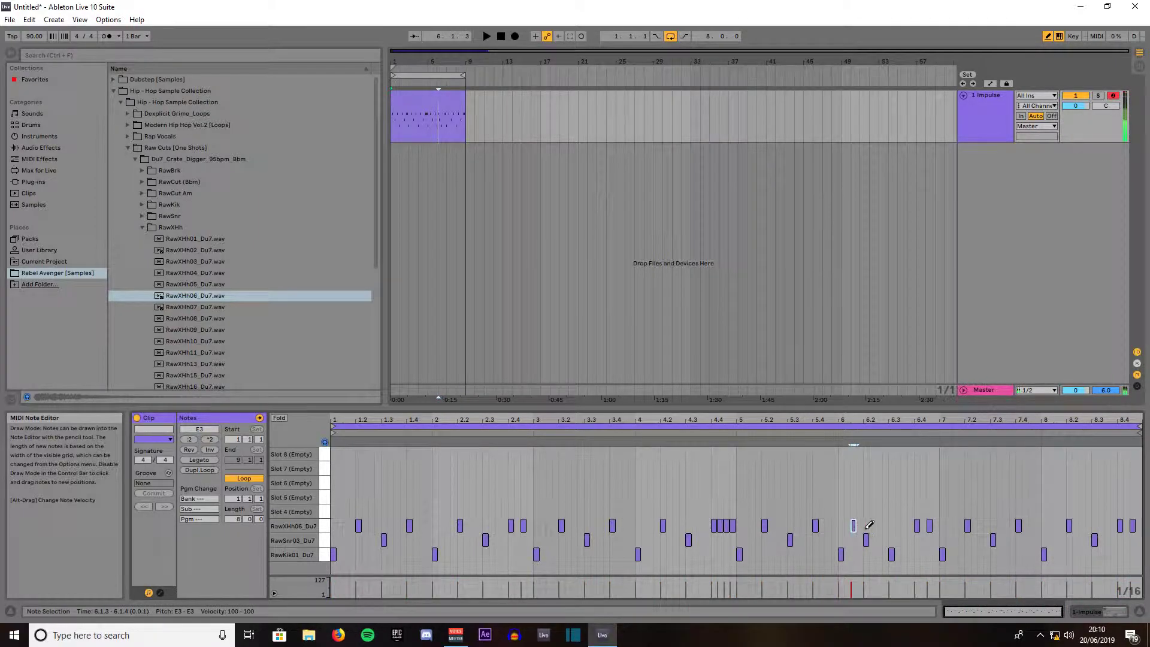
pyautogui.click(878, 525)
pyautogui.click(904, 525)
# Vary bar 8 by replacing the 8.4 hi-hat with a snare and adding hi-hats at 8.3.3 and 8.4.4
pyautogui.click(1120, 554)
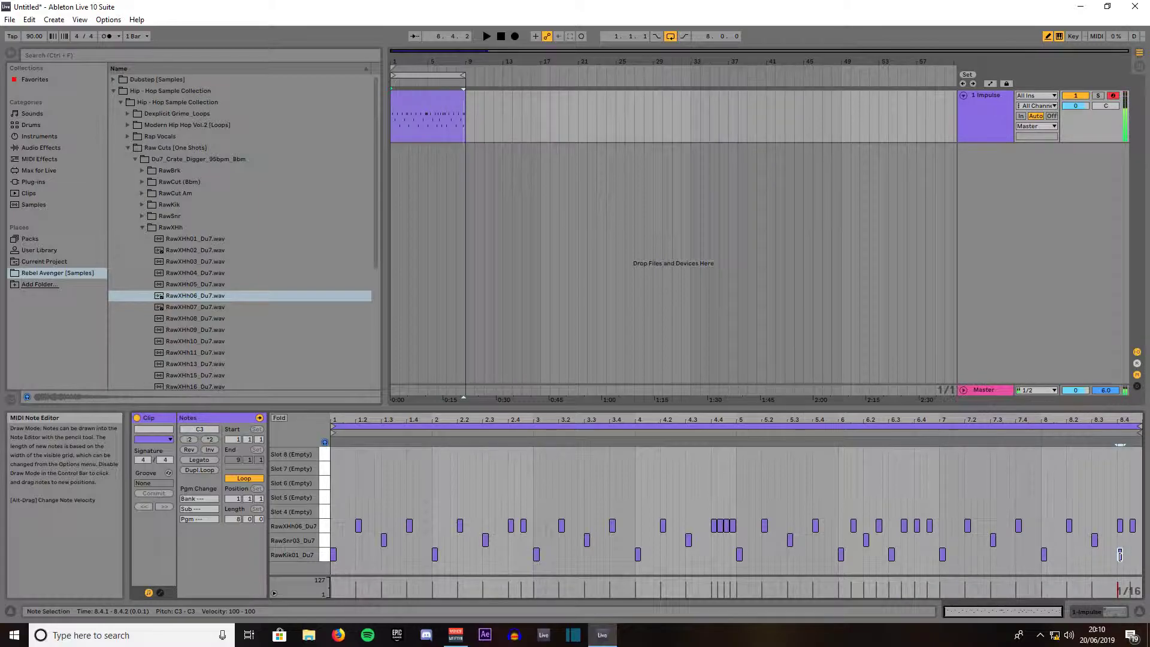
pyautogui.moveTo(1120, 554); pyautogui.dragTo(1109, 525)
pyautogui.click(1137, 525)
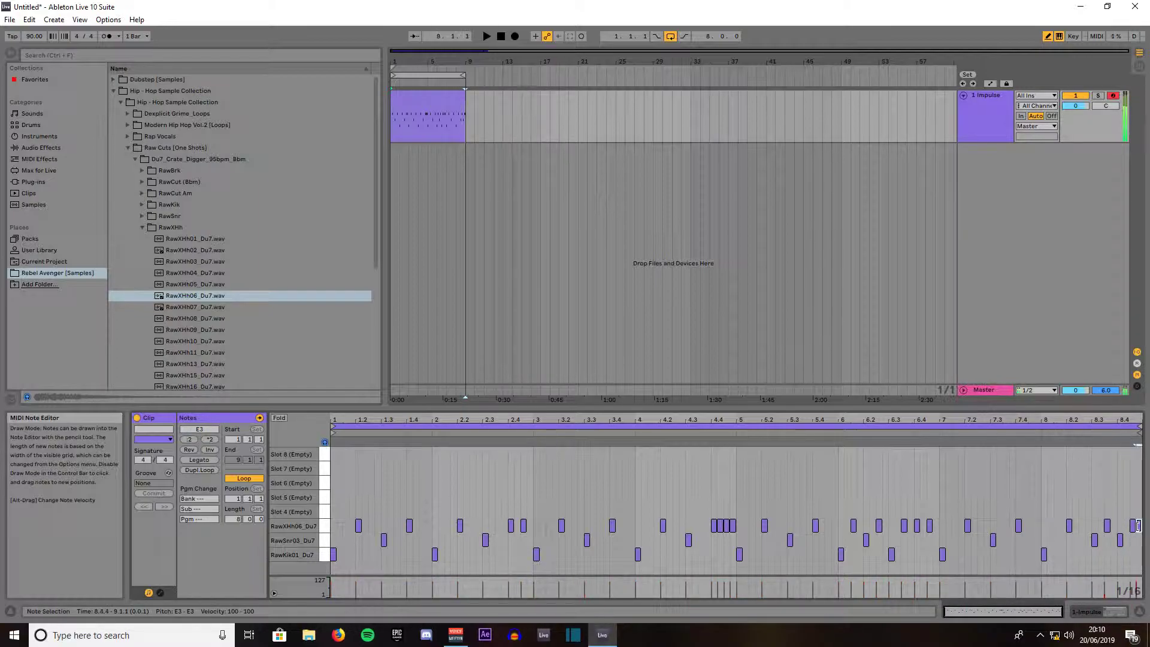
# Set the project tempo to 150 BPM
pyautogui.click(34, 36)
pyautogui.write('148')
pyautogui.press('Return')
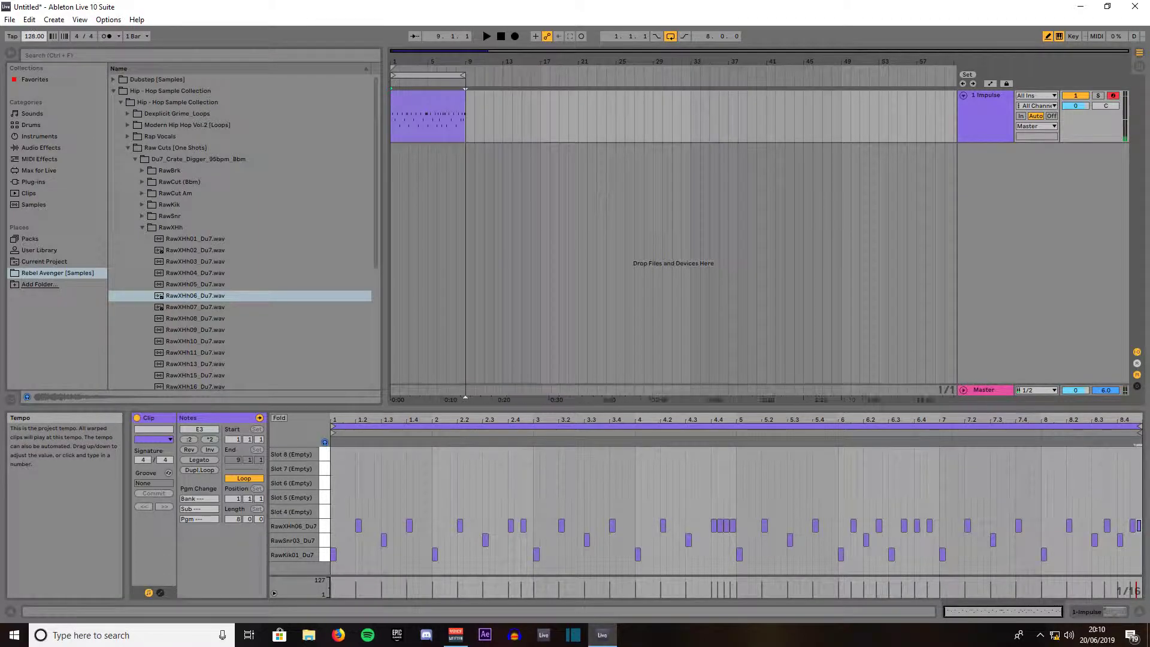
pyautogui.moveTo(32, 38); pyautogui.dragTo(33, 37)
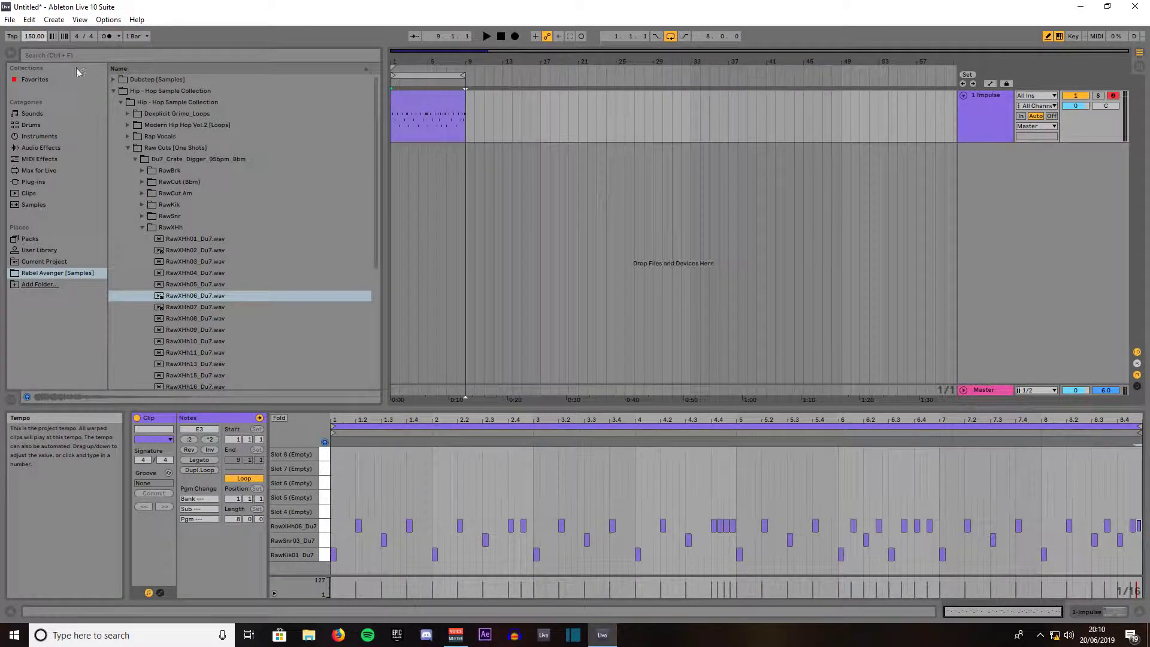
# Play the beat from the start, raise the tempo to 160 BPM during playback, and stop it
pyautogui.click(503, 38)
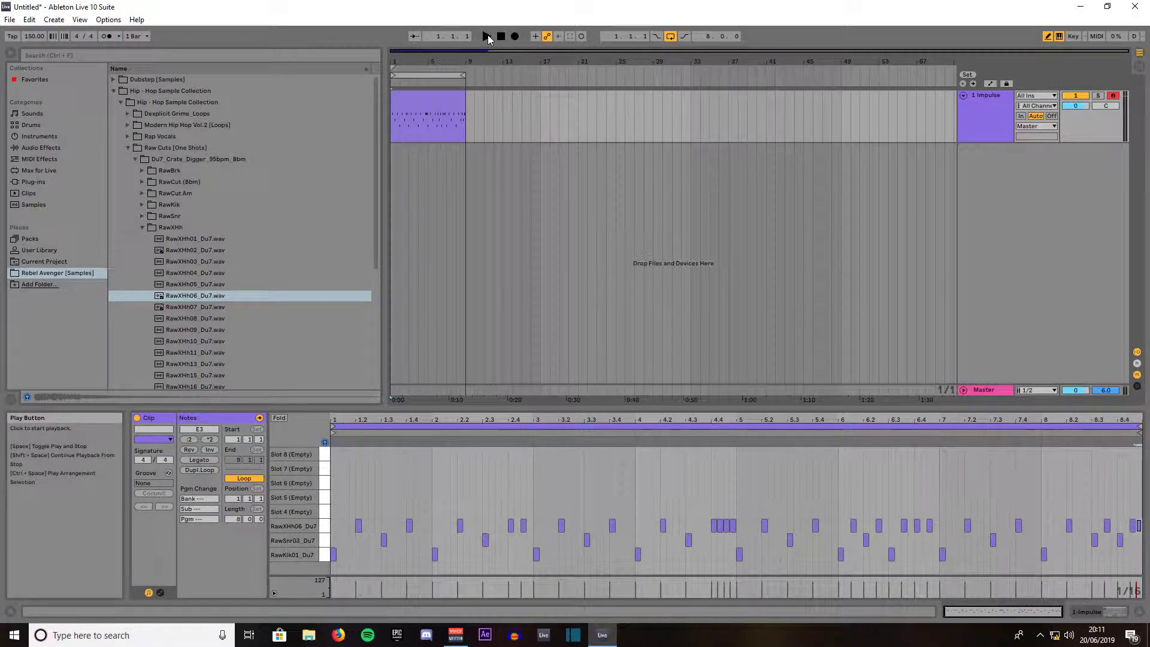
pyautogui.click(487, 37)
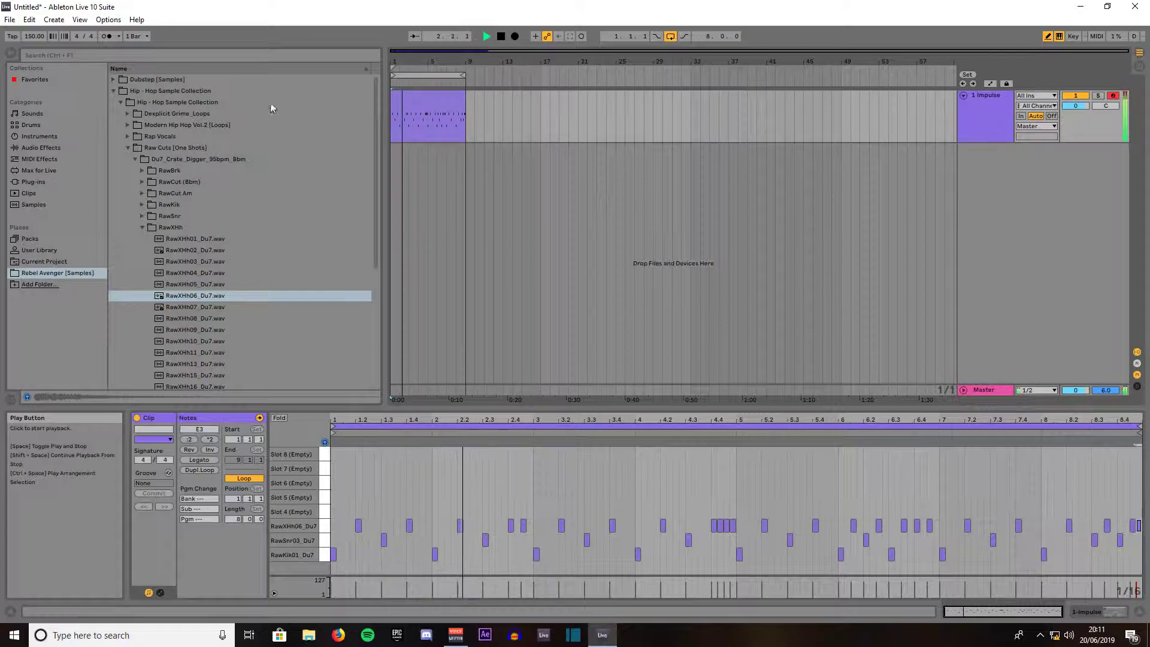
pyautogui.moveTo(34, 35); pyautogui.dragTo(34, 29)
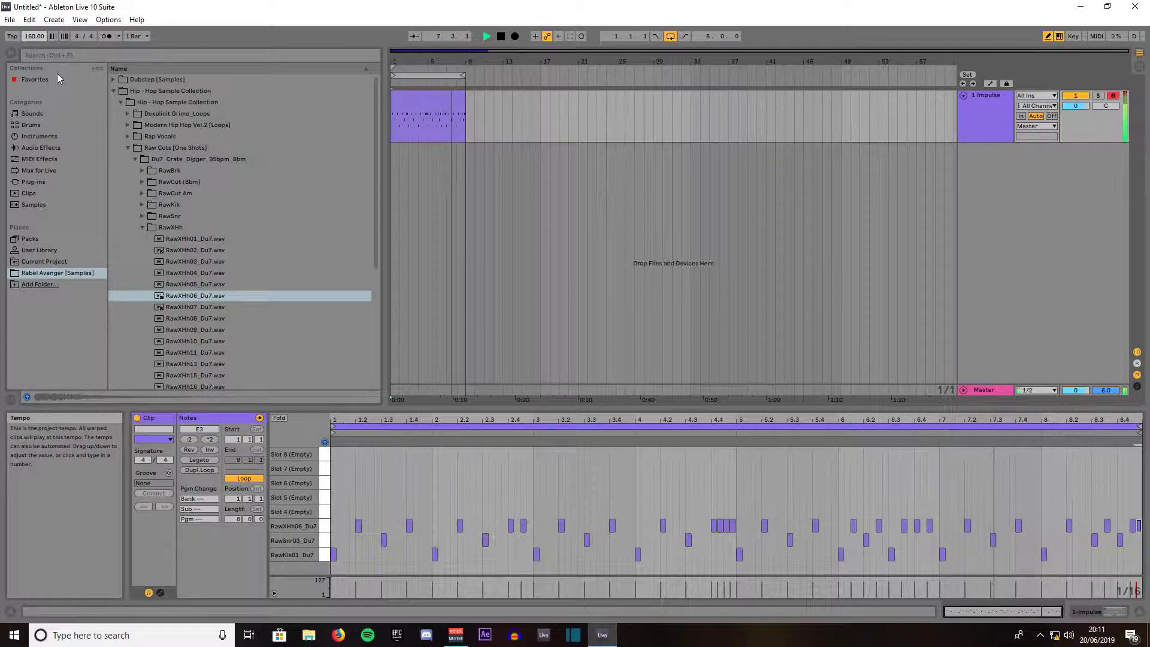
pyautogui.press('space')
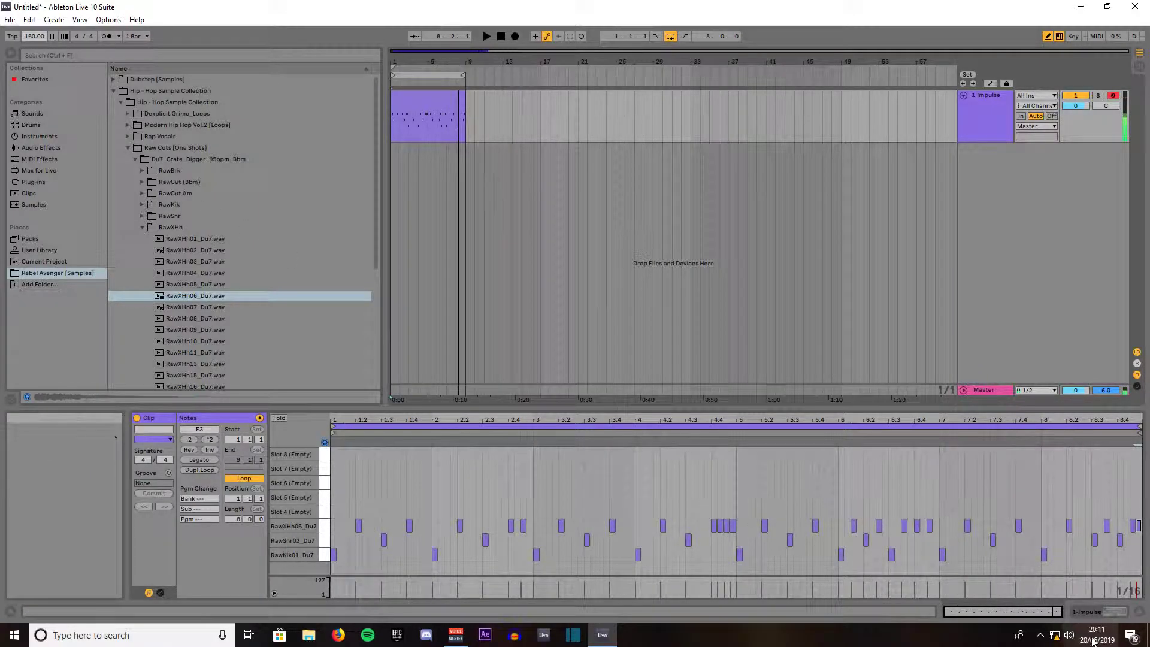
# Raise the Impulse snare slot's volume to 6.00 dB and play the beat from the start
pyautogui.click(1113, 613)
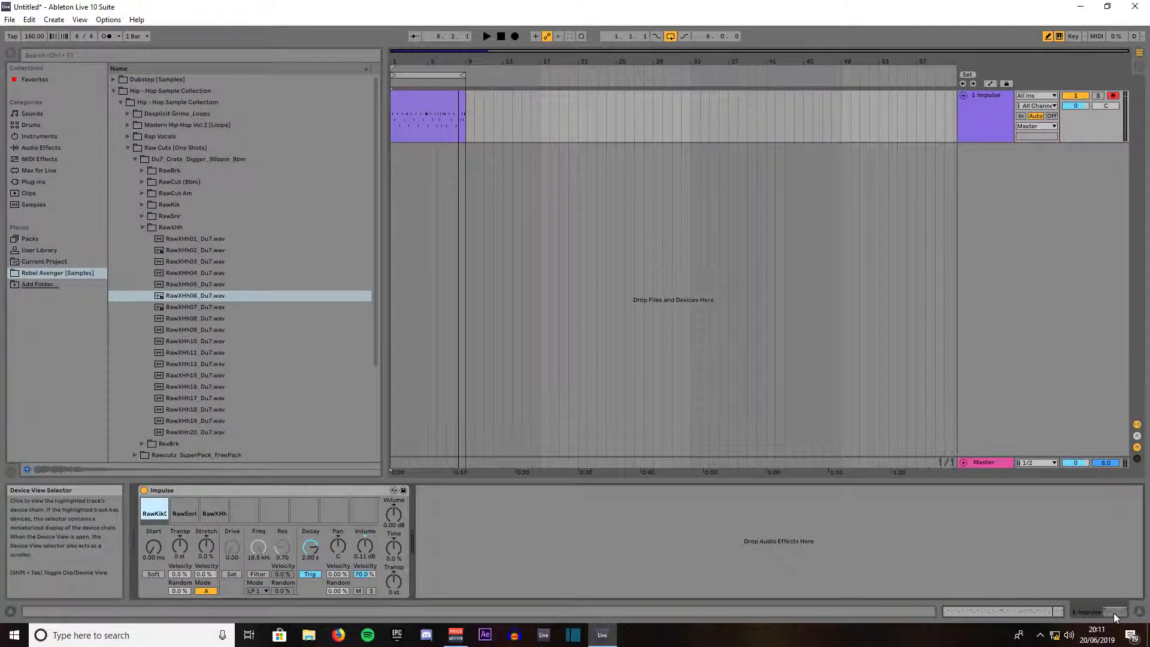
pyautogui.click(182, 515)
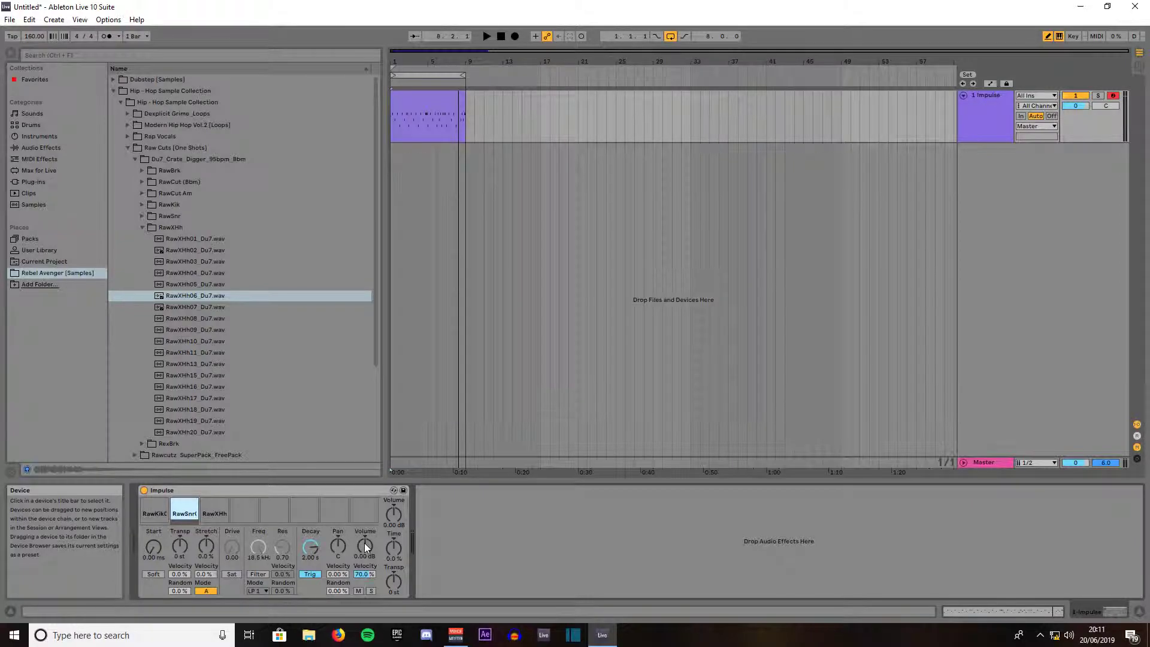
pyautogui.moveTo(361, 545); pyautogui.dragTo(361, 540)
pyautogui.click(501, 36)
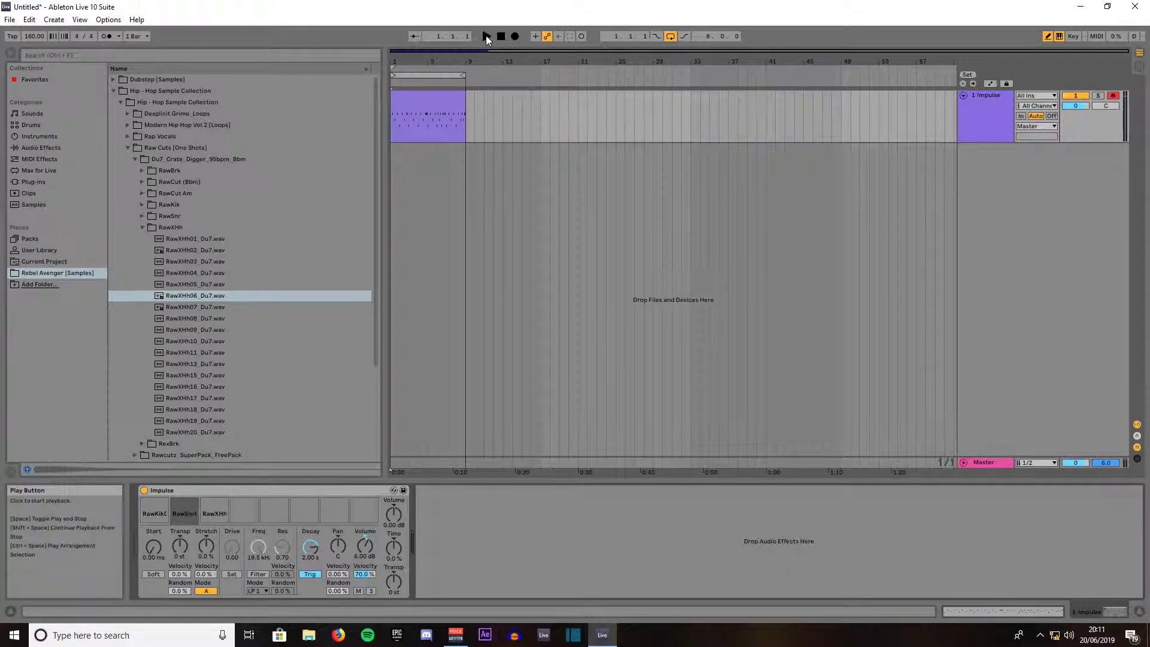
pyautogui.click(486, 37)
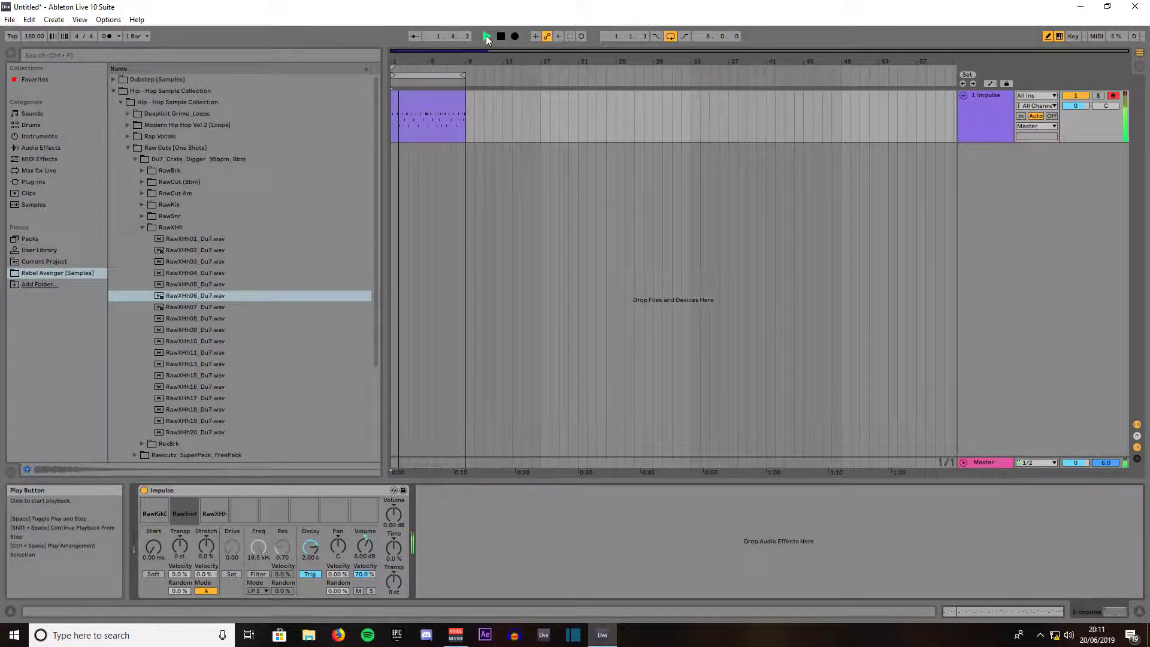